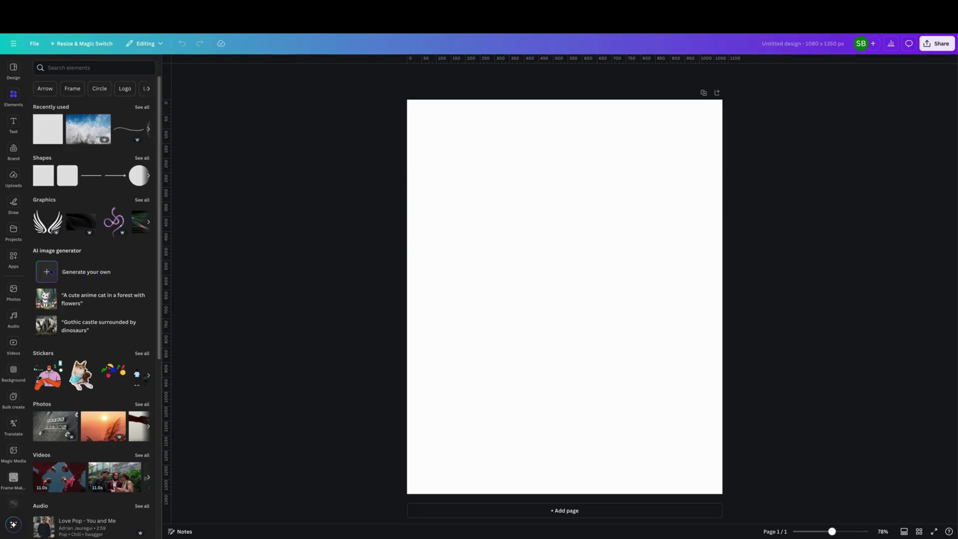
Step: Open the Magic Media AI image generator from Elements beside the blank 1080 x 1350 px page
left_click(82, 273)
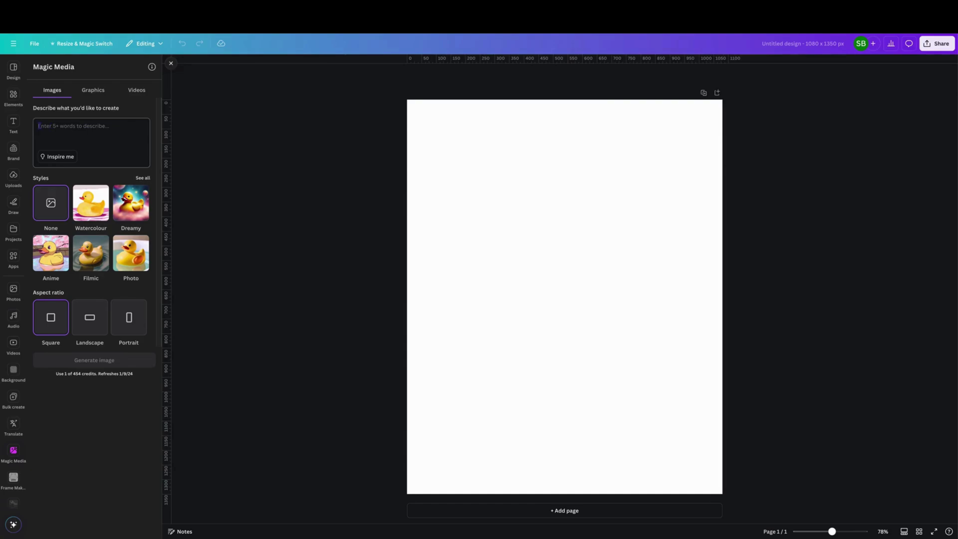
left_click(94, 90)
left_click(137, 90)
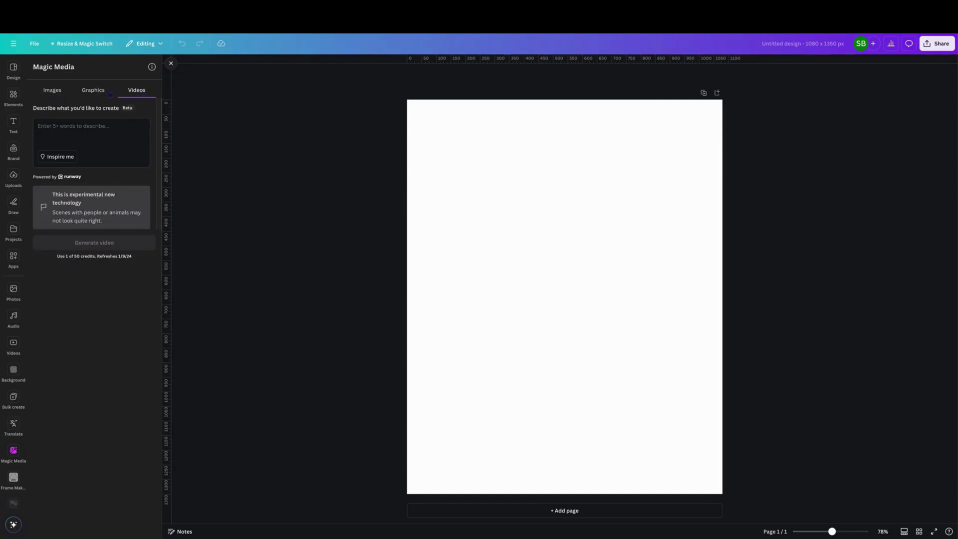
left_click(54, 90)
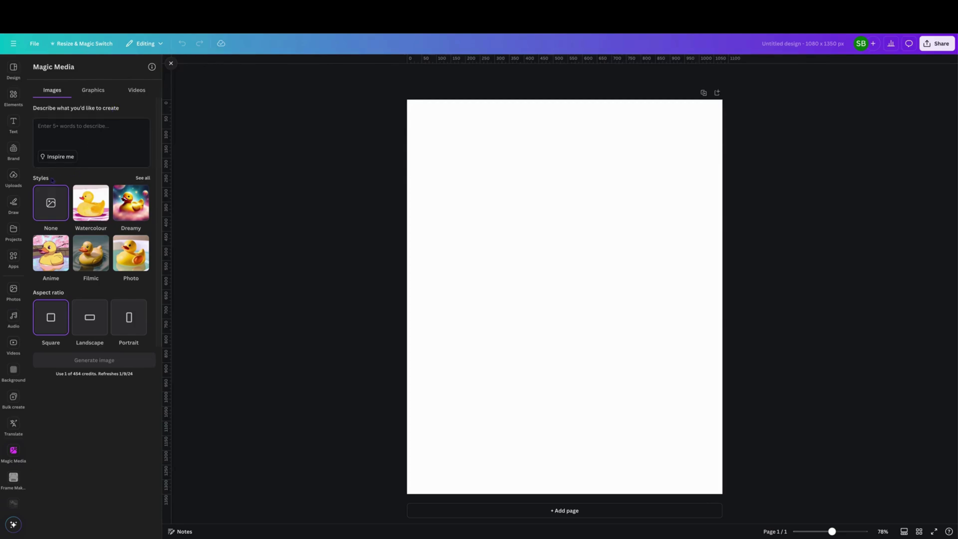
left_click(143, 177)
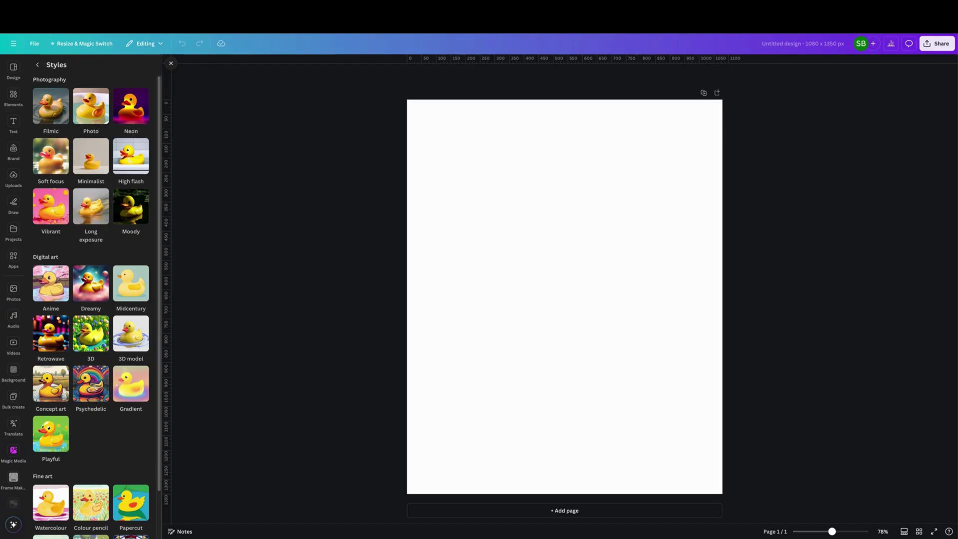
key("Escape")
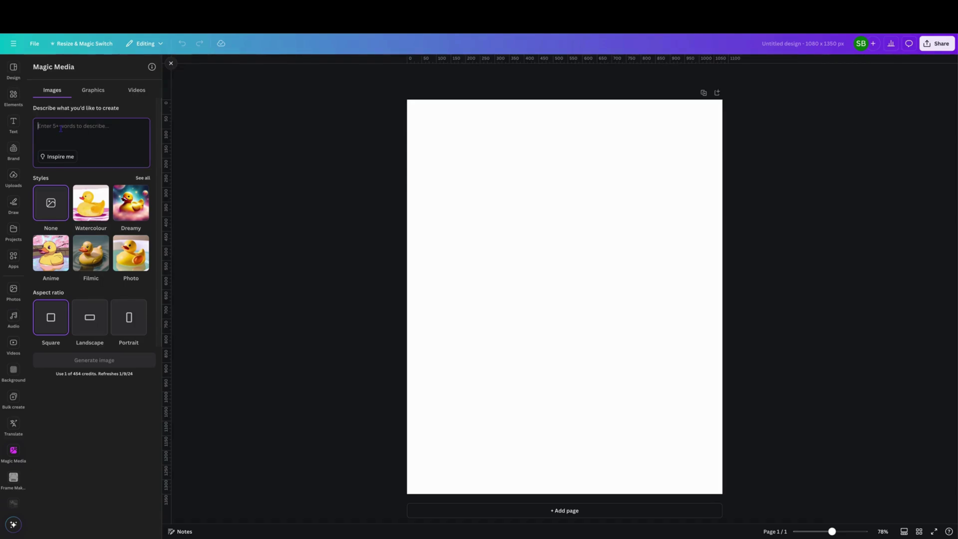
Step: Enter the prompt 'Mech Warrior, red and yellow armour, determined look on its's face, burnt background scene'
type("Mech")
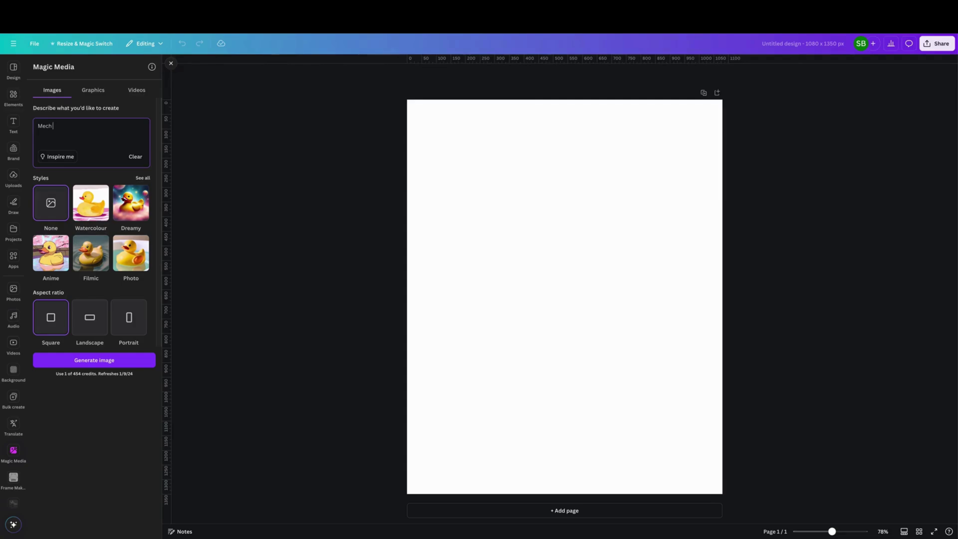
type("Warrior, red and yellow armour, determined look on it")
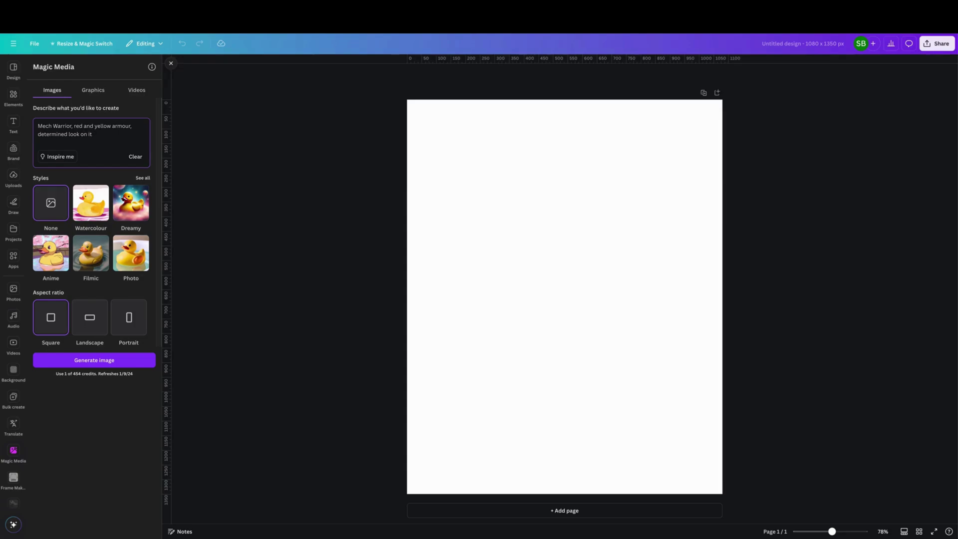
type("s's")
type(" face")
type(", bur")
type("nt")
type(" backgro")
type("und scene")
type("ry")
type(", Full")
type(" HD")
type(", ")
type("photor")
type("eal")
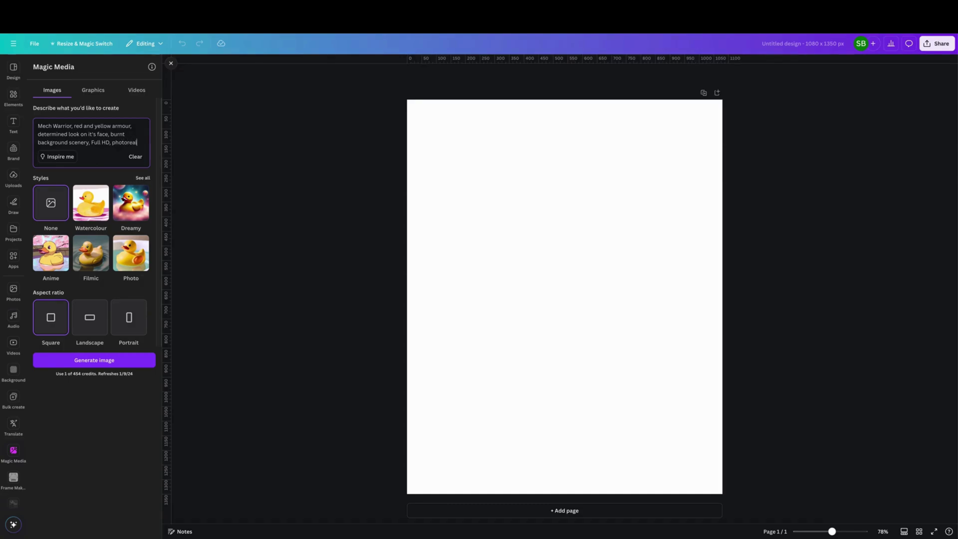
type("istic.")
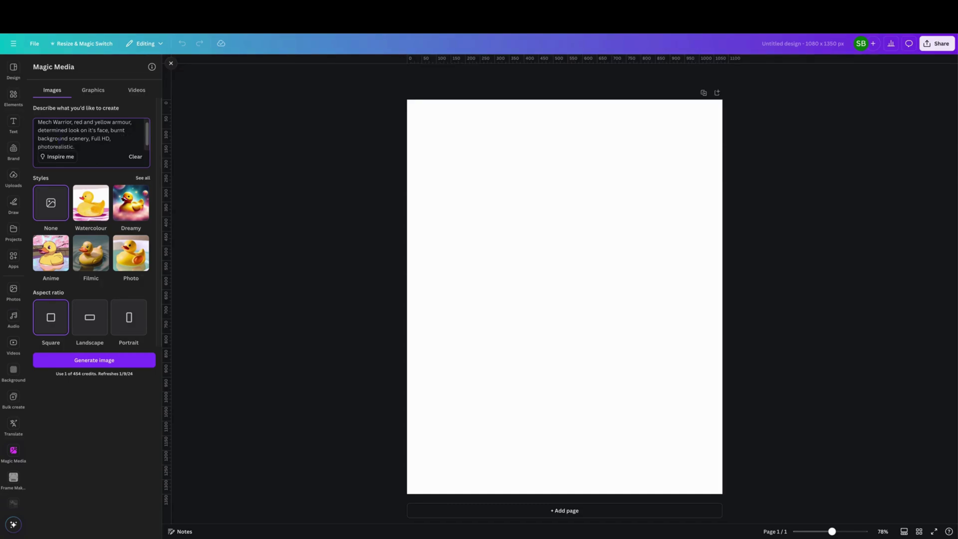
Step: Generate four red-and-yellow Mech Warrior images from the full prompt
left_click(98, 360)
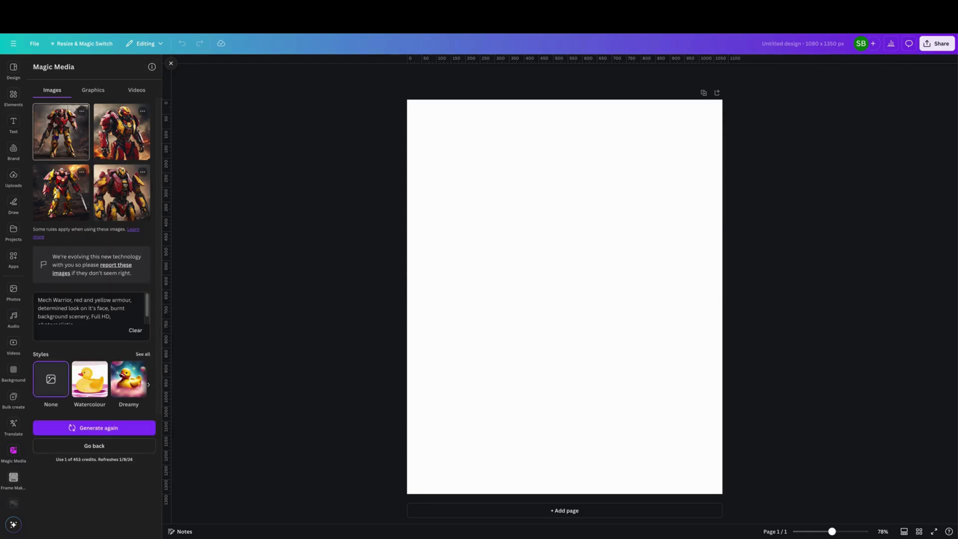
Step: Set the first two generated mech images as full-page backgrounds on successive pages
left_click(60, 134)
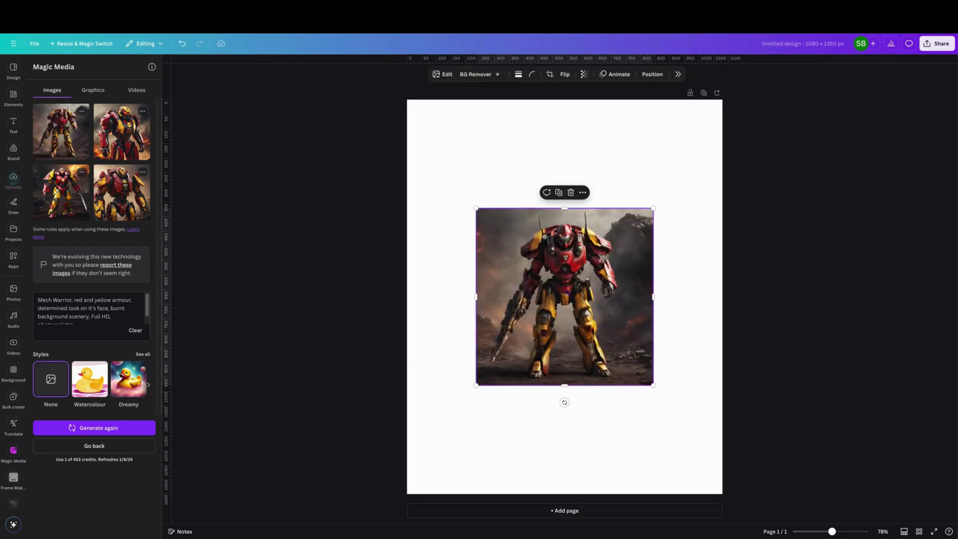
right_click(568, 289)
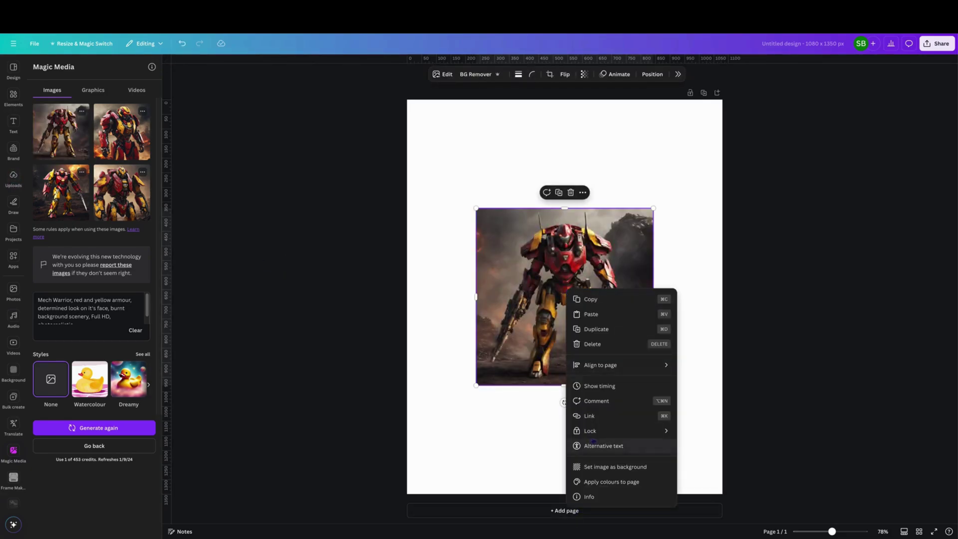
left_click(610, 465)
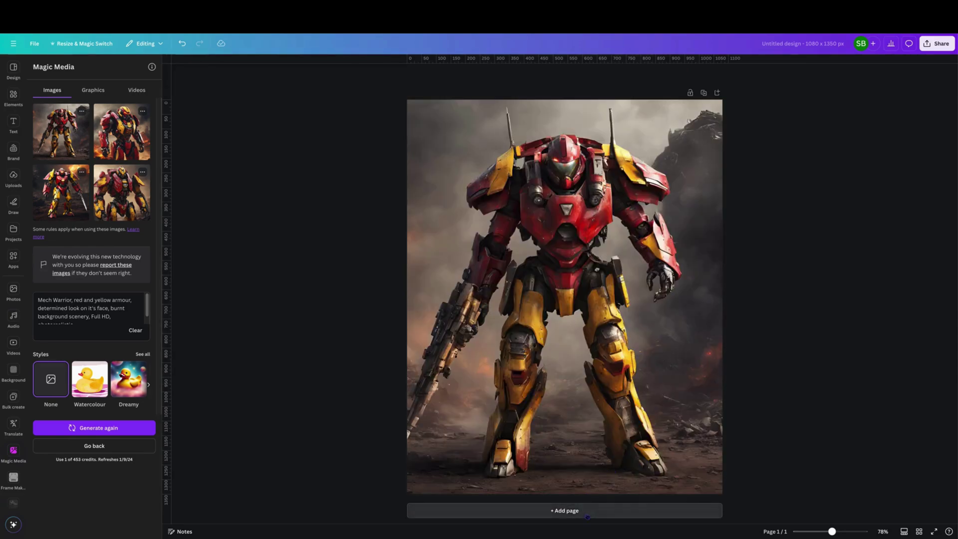
left_click(587, 515)
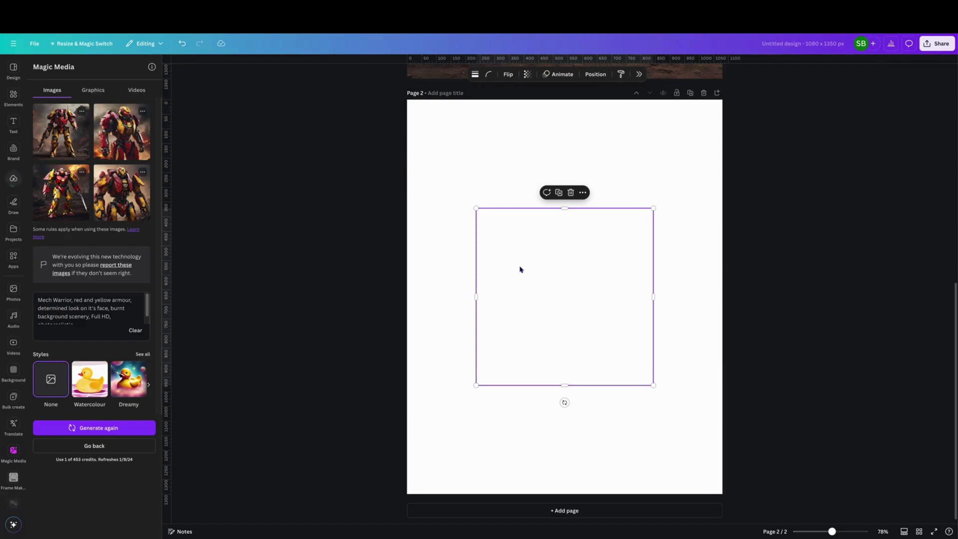
right_click(574, 380)
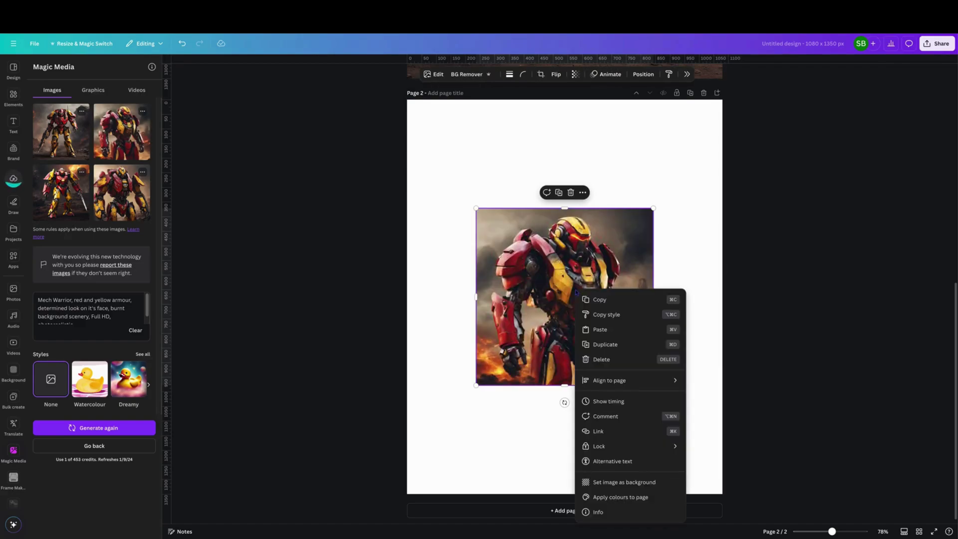
left_click(632, 486)
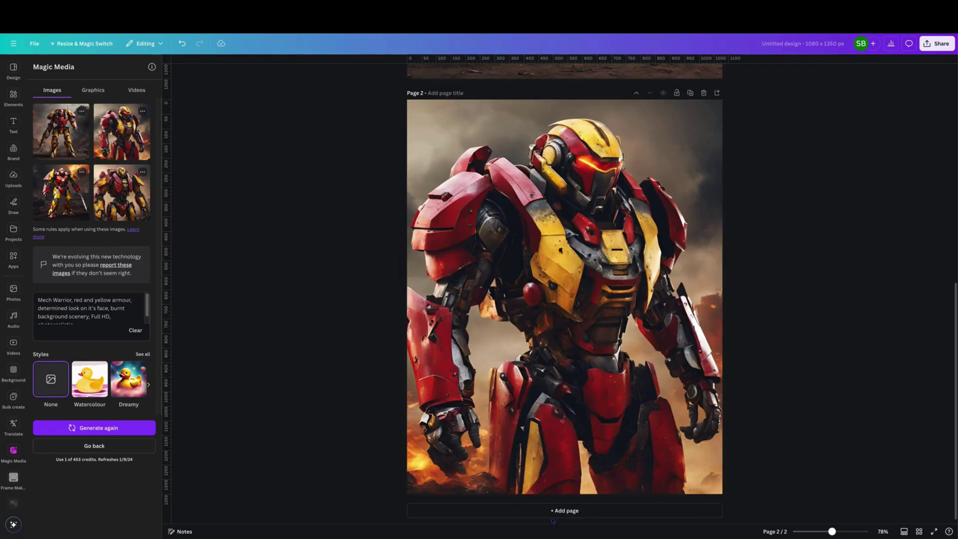
Step: Add two more pages backed by the third and fourth mech images, then select the prompt text
left_click(553, 511)
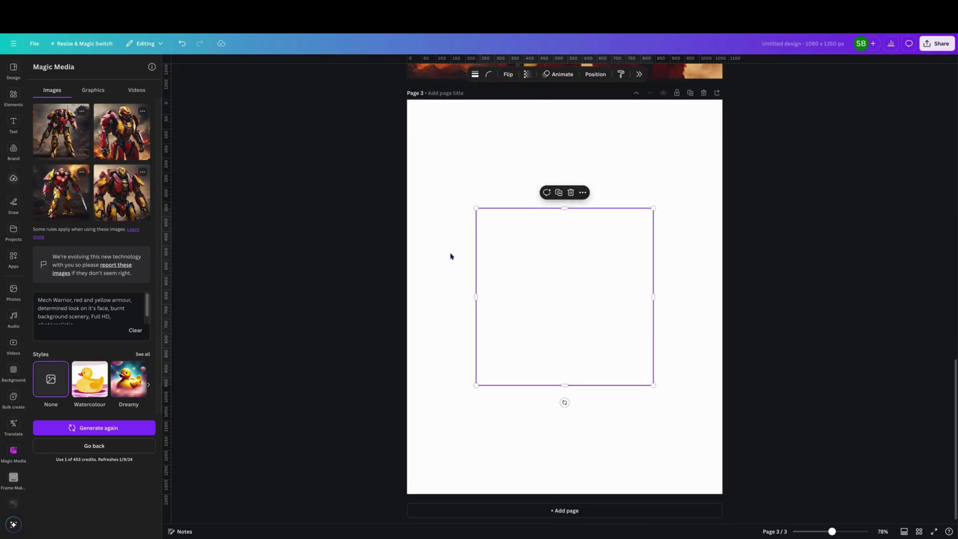
right_click(484, 253)
left_click(587, 452)
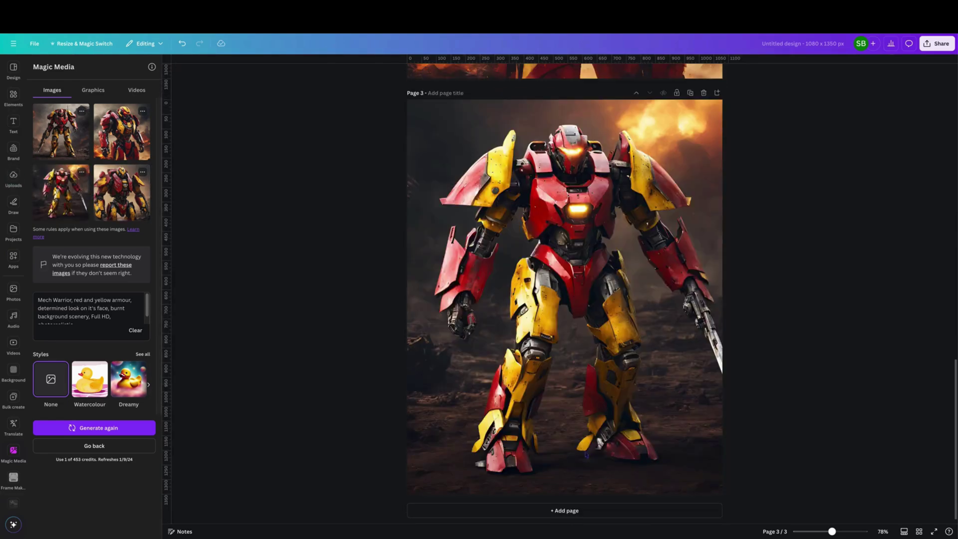
left_click(629, 507)
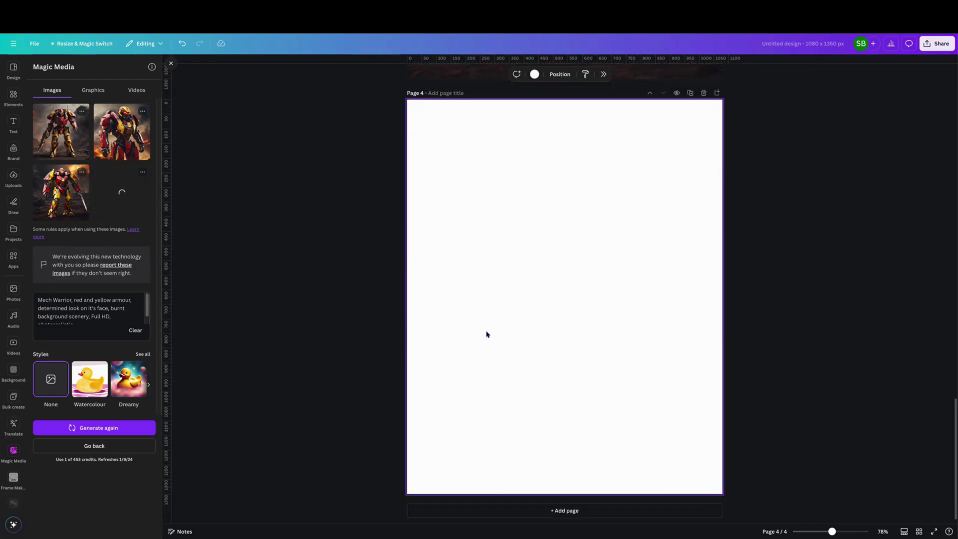
right_click(626, 302)
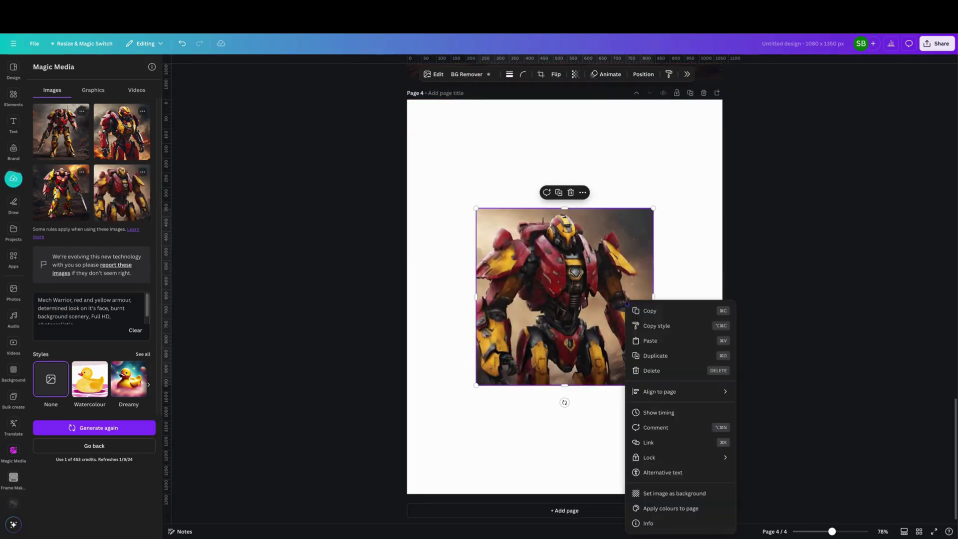
left_click(668, 494)
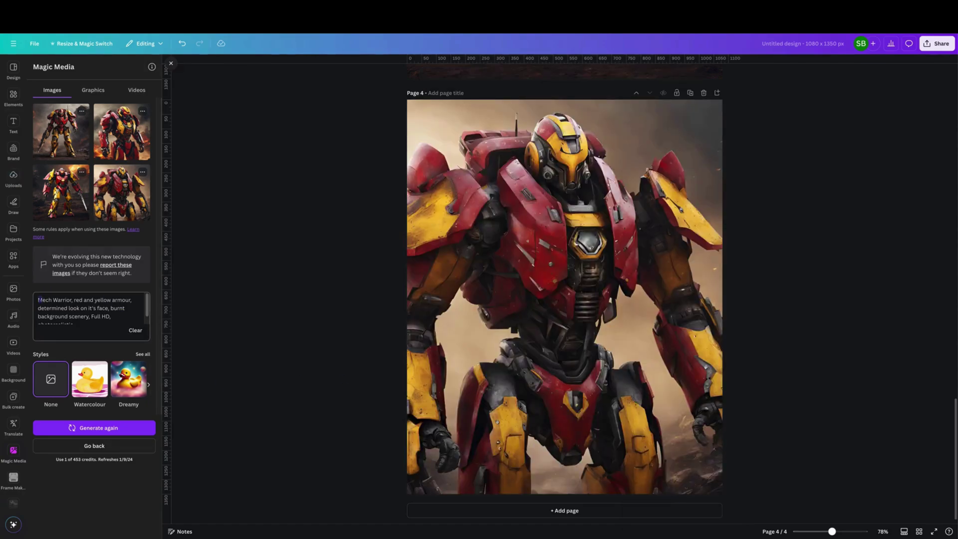
left_click_drag(38, 300, 99, 346)
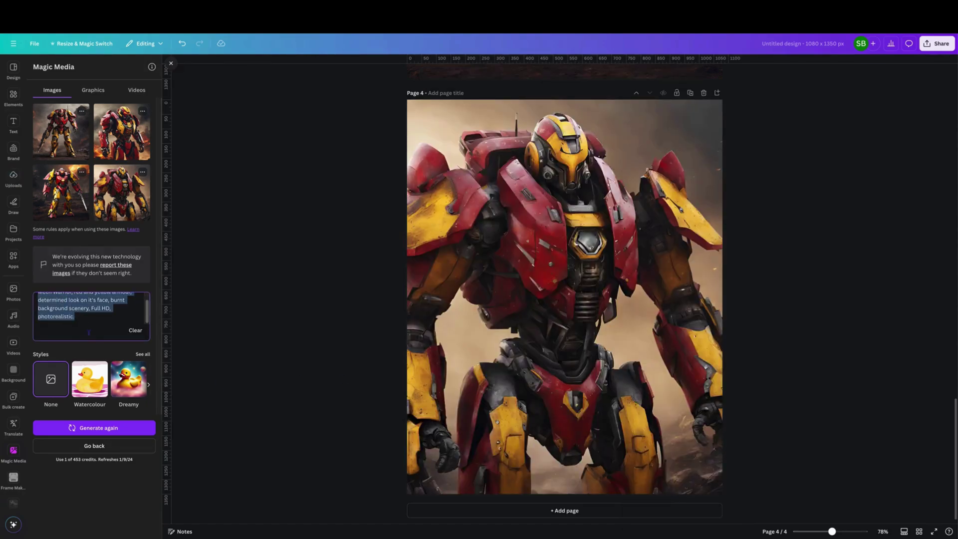
Step: Copy the mech image prompt and paste it into Page 4's notes
right_click(52, 309)
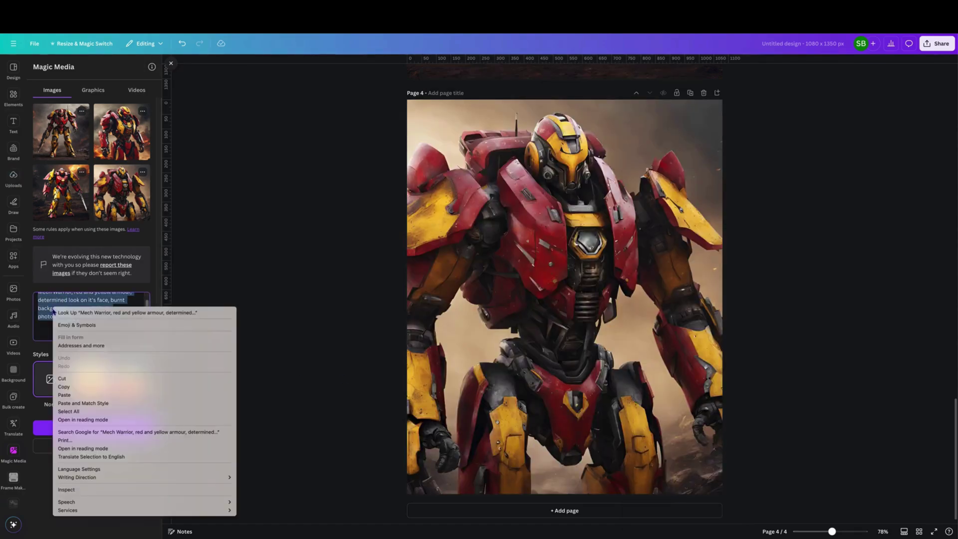
left_click(86, 387)
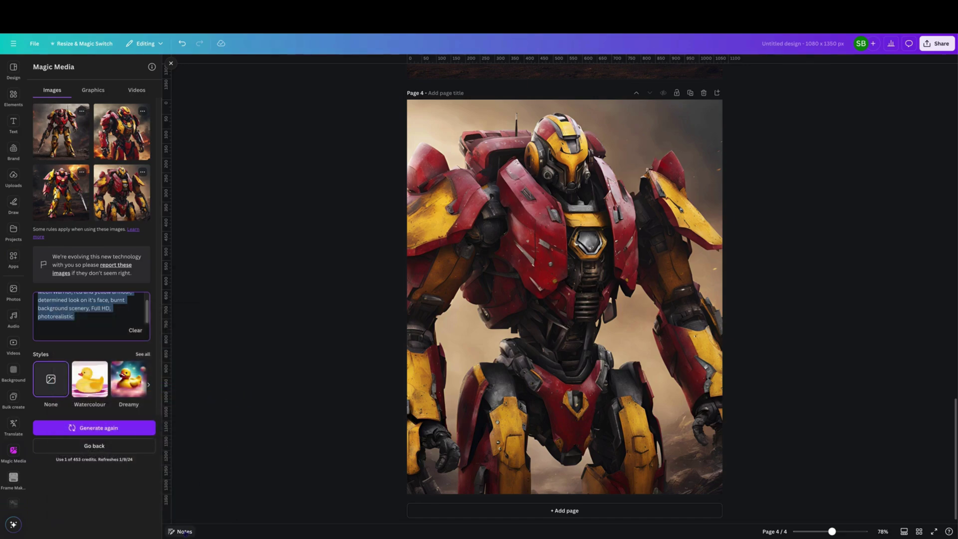
left_click(183, 531)
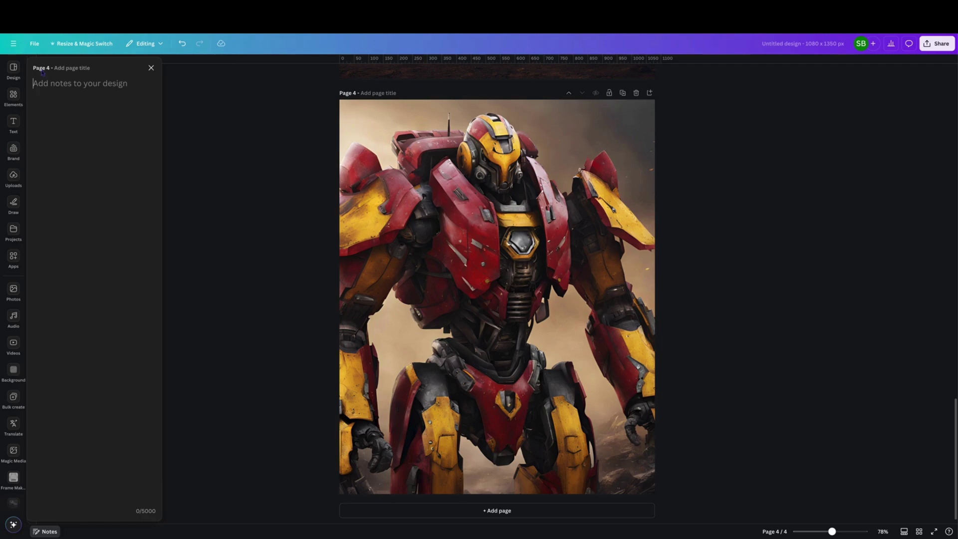
right_click(42, 82)
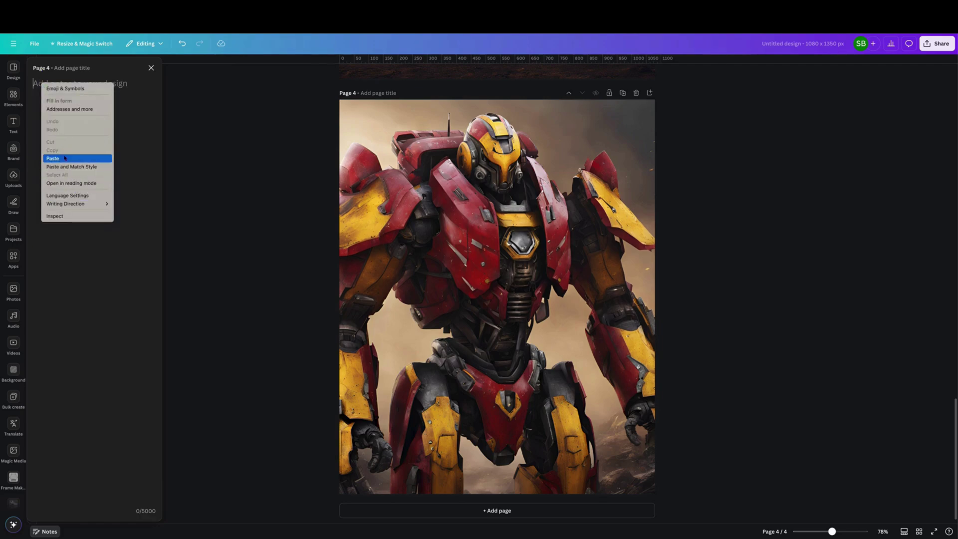
left_click(64, 159)
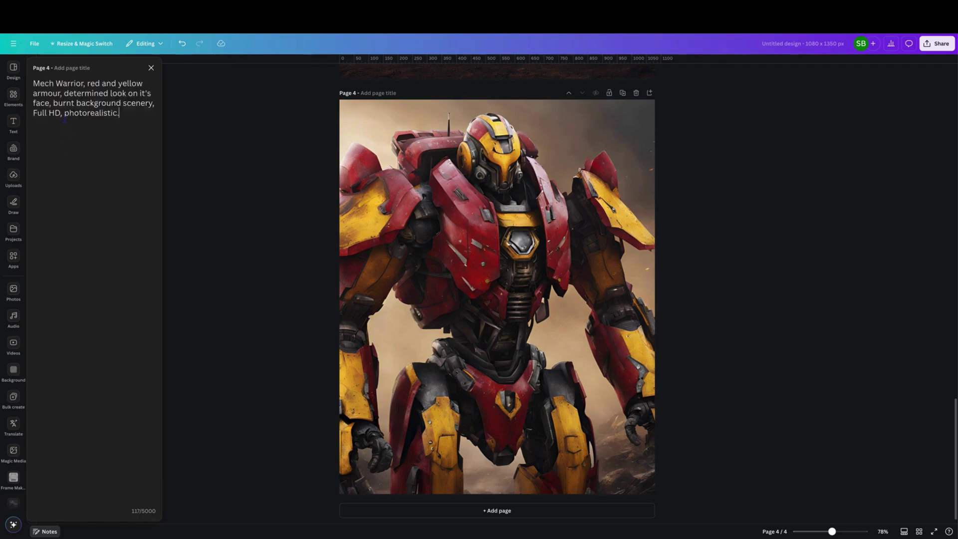
left_click(152, 68)
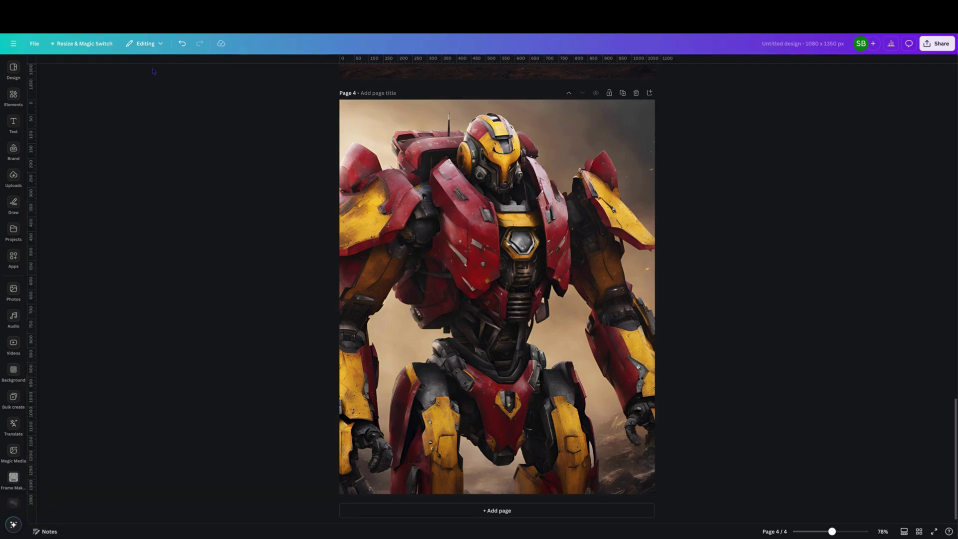
Step: Return to the Magic Media panel showing the four generated mech images
left_click(13, 149)
left_click(14, 122)
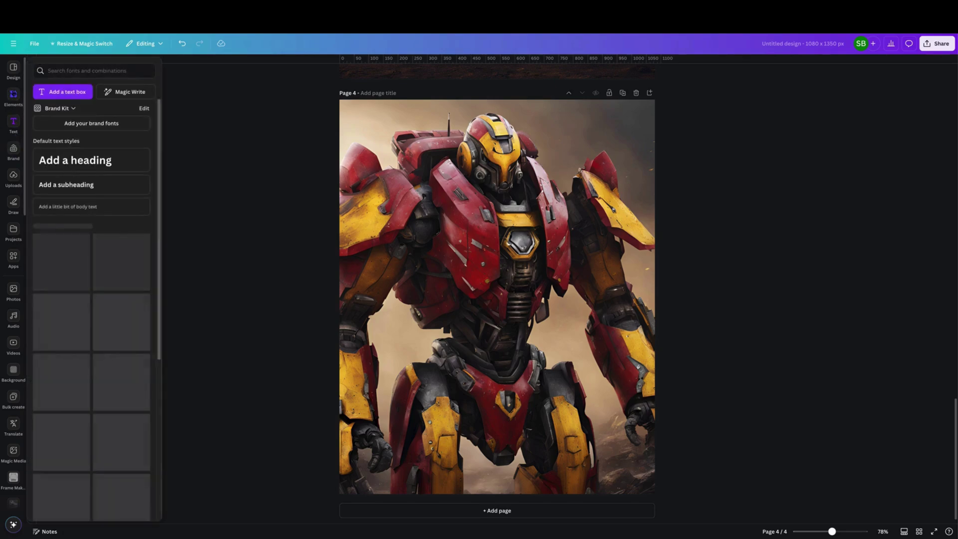
left_click(14, 96)
left_click(14, 451)
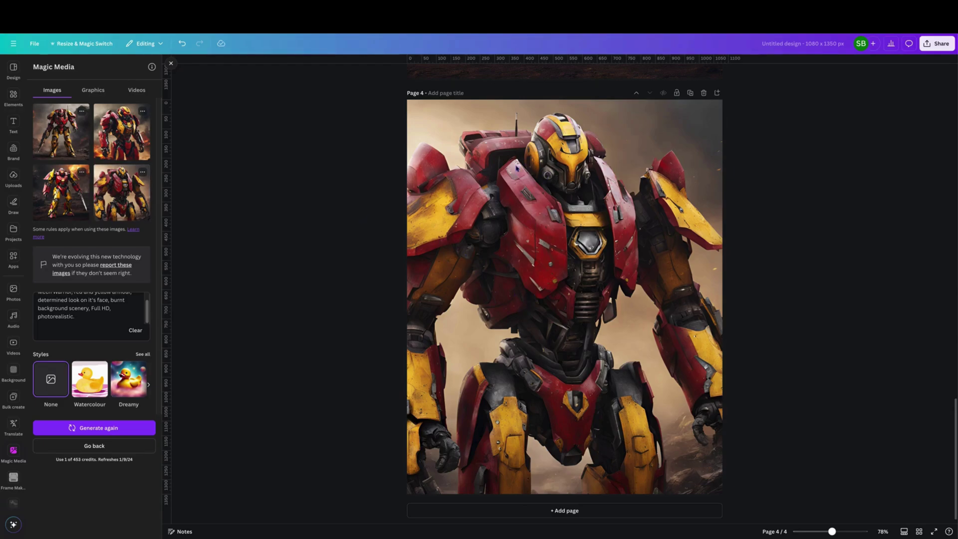
Step: Add a blank fifth page and change the prompt to black armour, adding 'scarred armour,' before 'burnt'
left_click(573, 510)
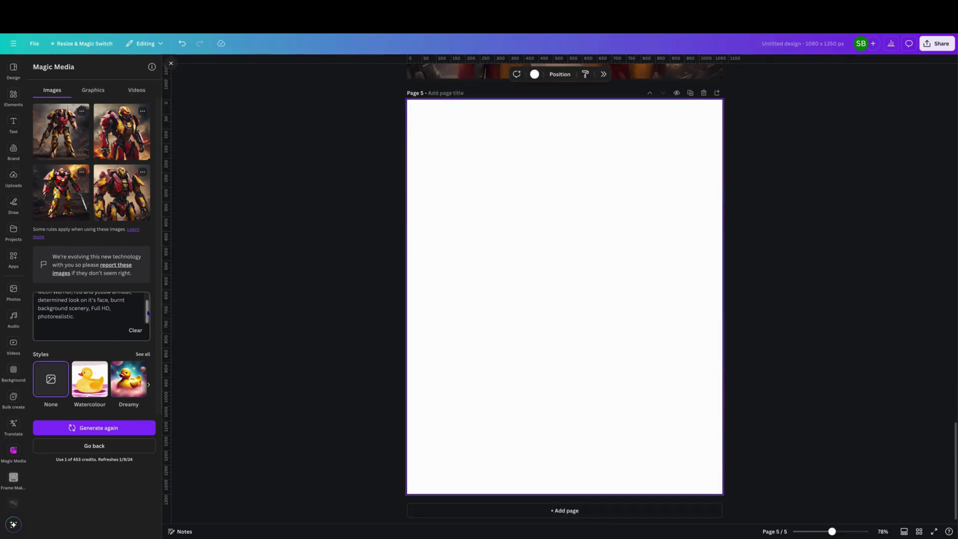
scroll(93, 308, "up", 2)
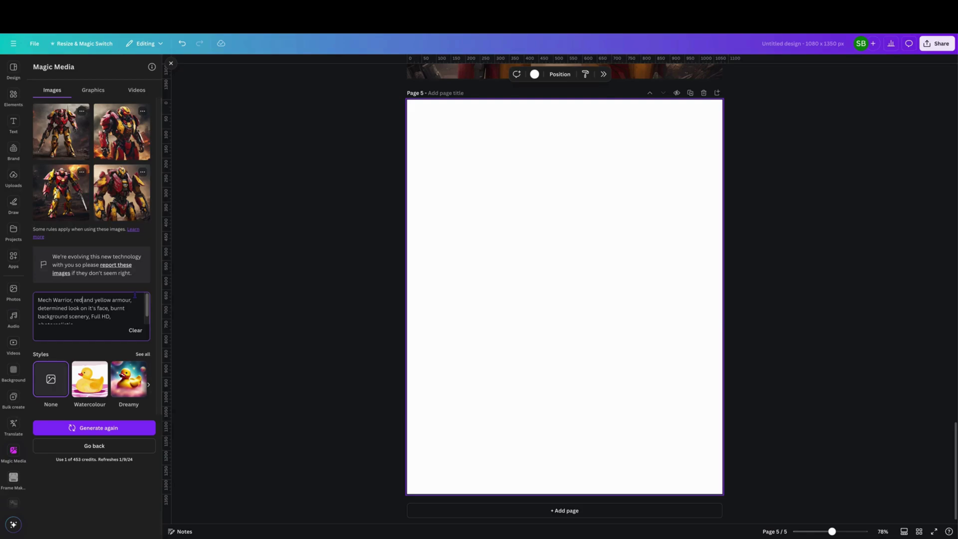
key("BackSpace")
key("BackSpace")
key("BackSpace")
type("black")
left_click(111, 307)
type("scarred")
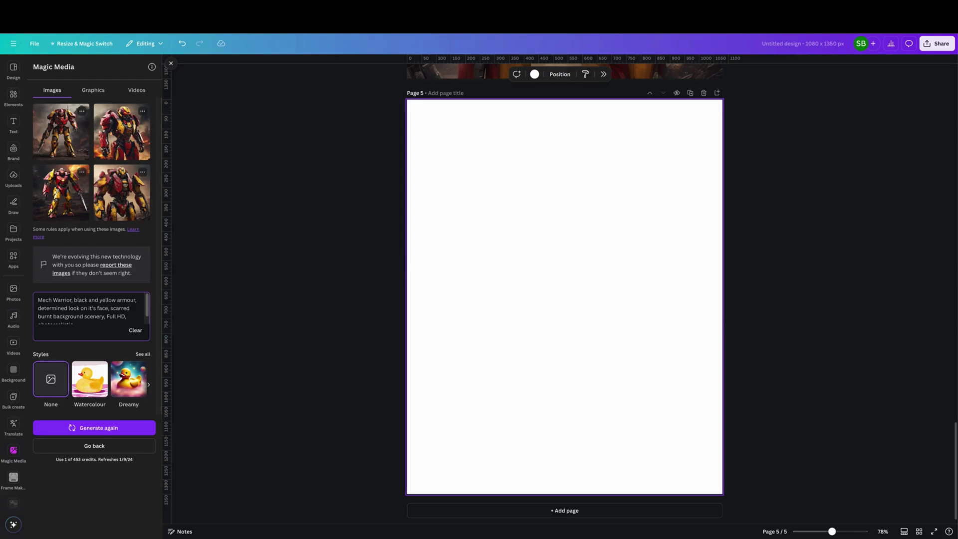
type(" armour,")
Step: Generate black-and-yellow mech images and make them the backgrounds of pages 5 and 6
left_click(95, 428)
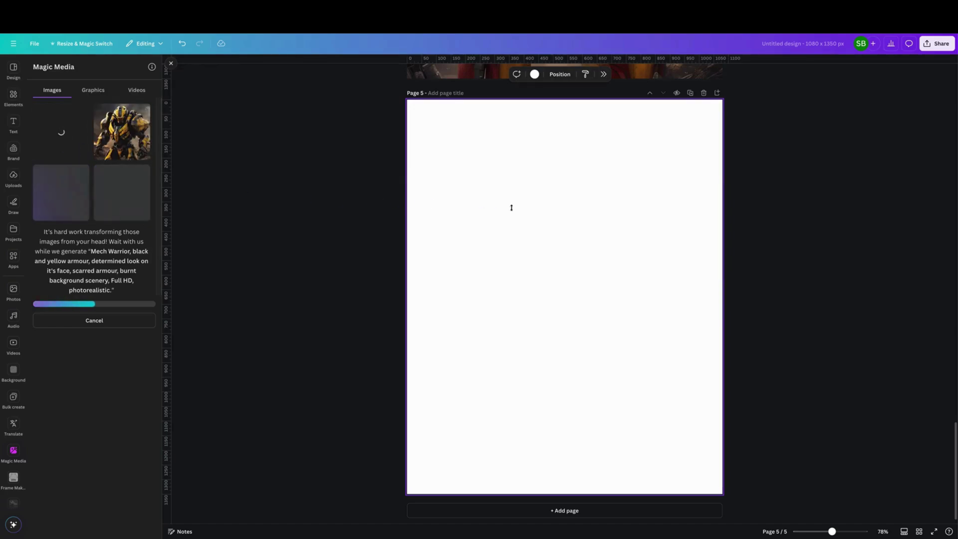
key("r")
right_click(563, 399)
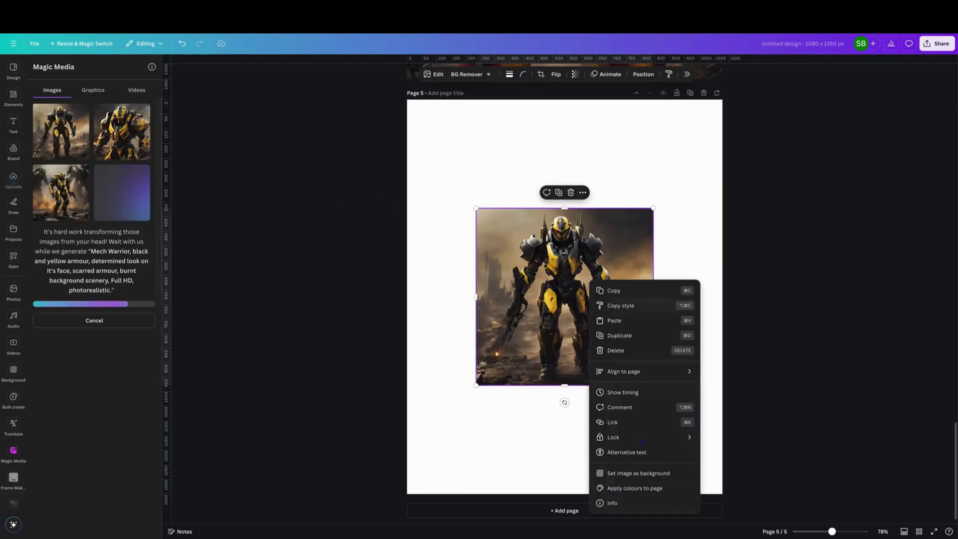
left_click(656, 473)
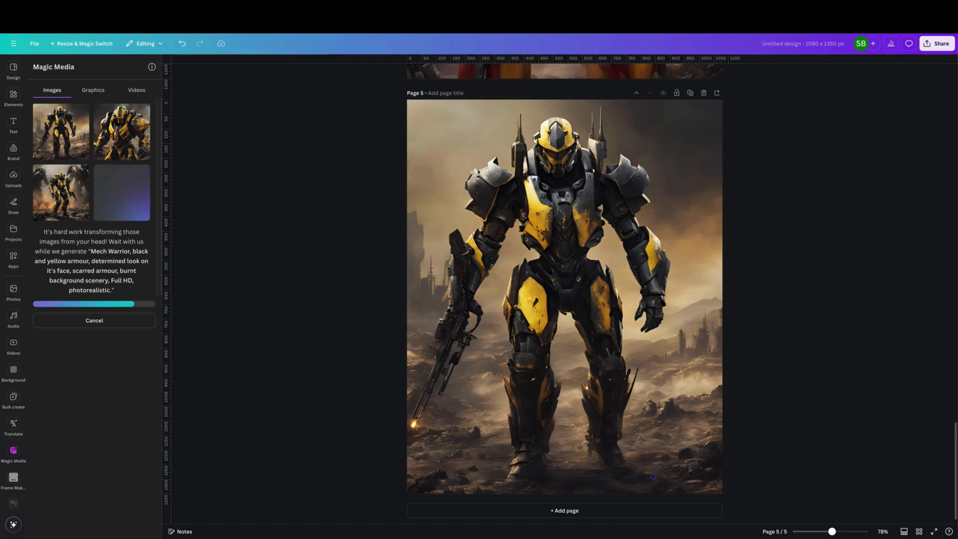
left_click(636, 510)
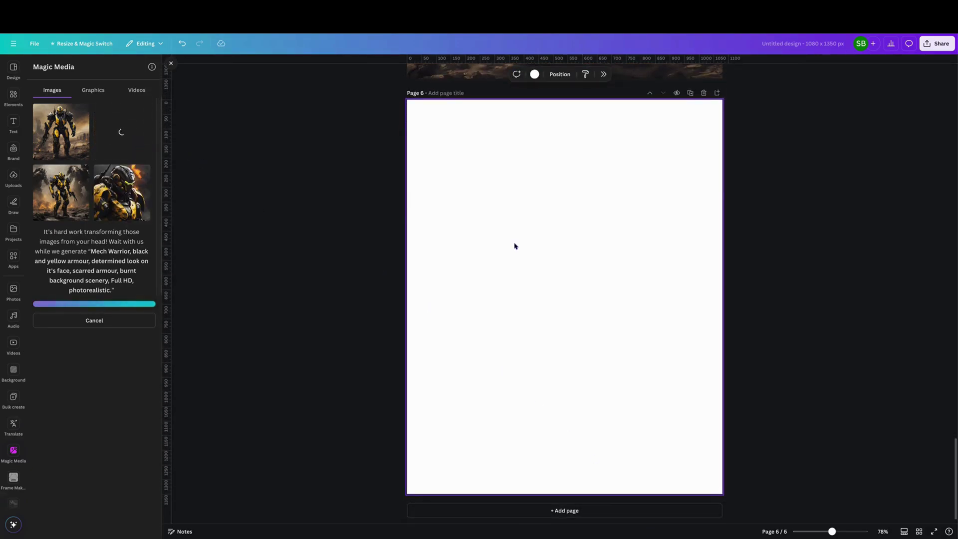
right_click(573, 379)
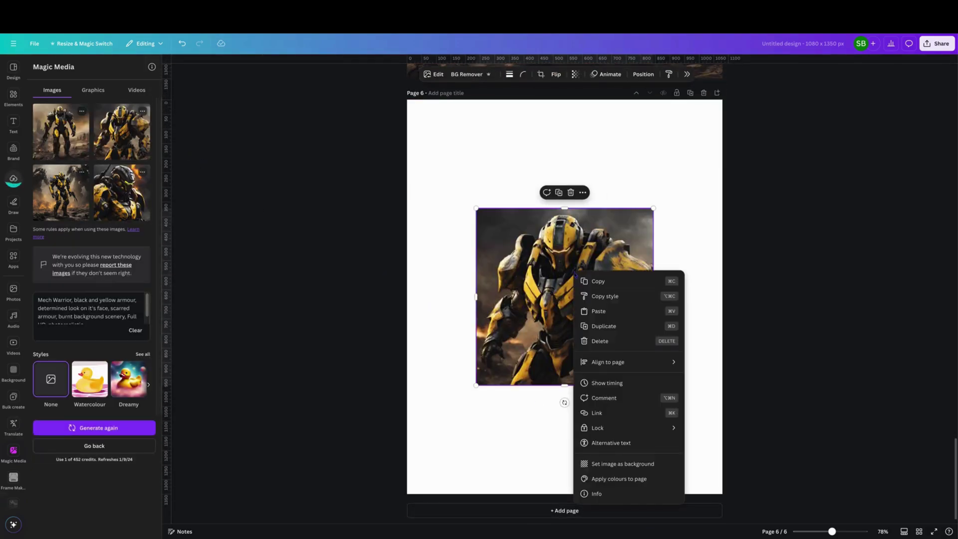
left_click(624, 464)
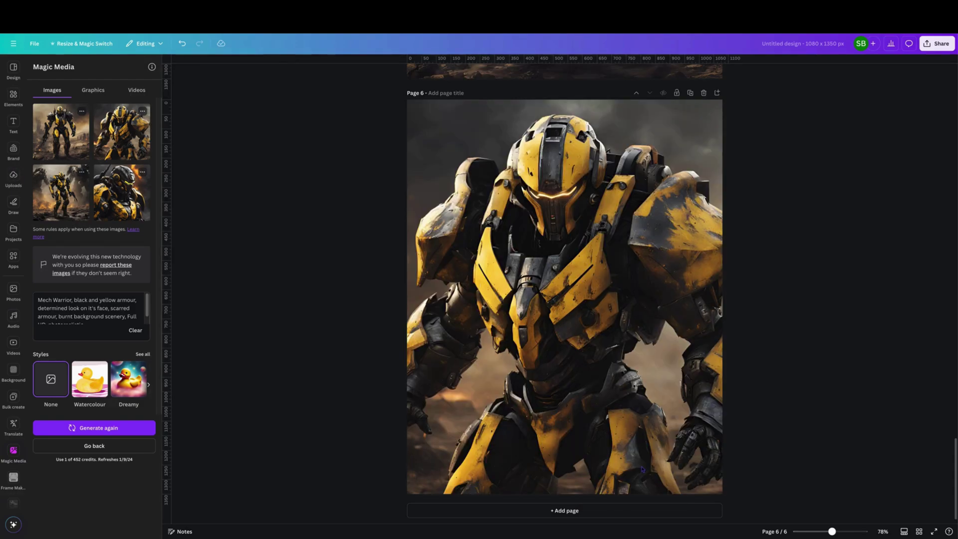
left_click(625, 513)
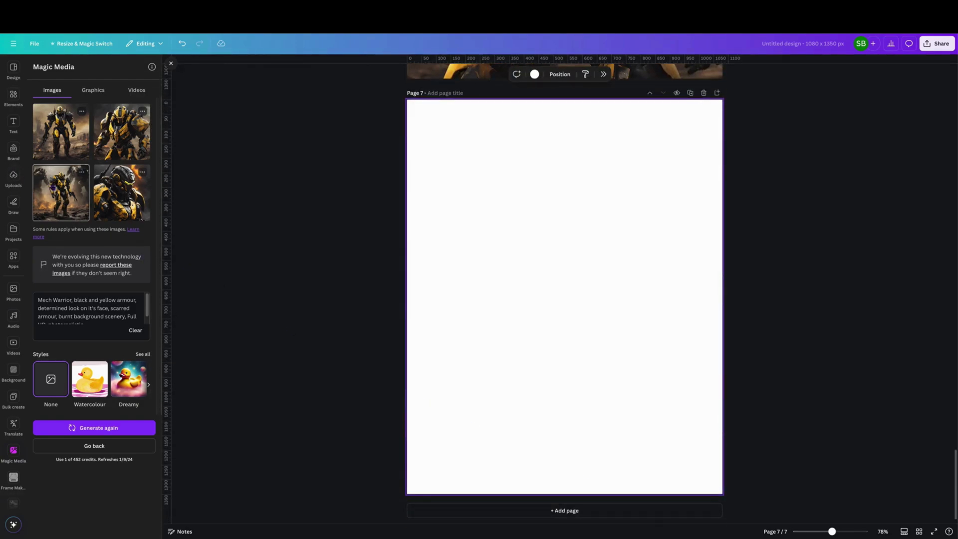
Step: Set the lower-left mech image as page 7's background, undoing an accidental page colour change
left_click(47, 188)
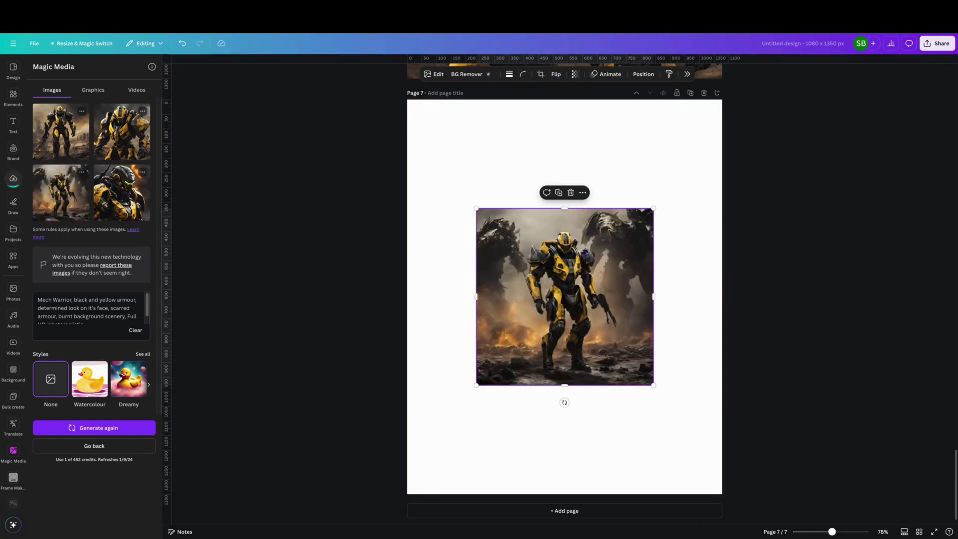
right_click(568, 321)
left_click(614, 509)
left_click(603, 171)
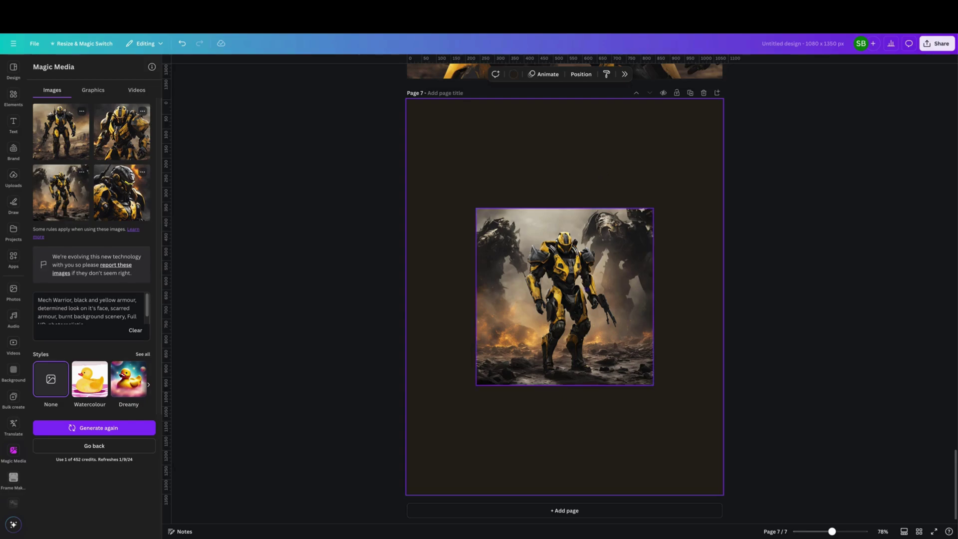
left_click(182, 44)
right_click(569, 286)
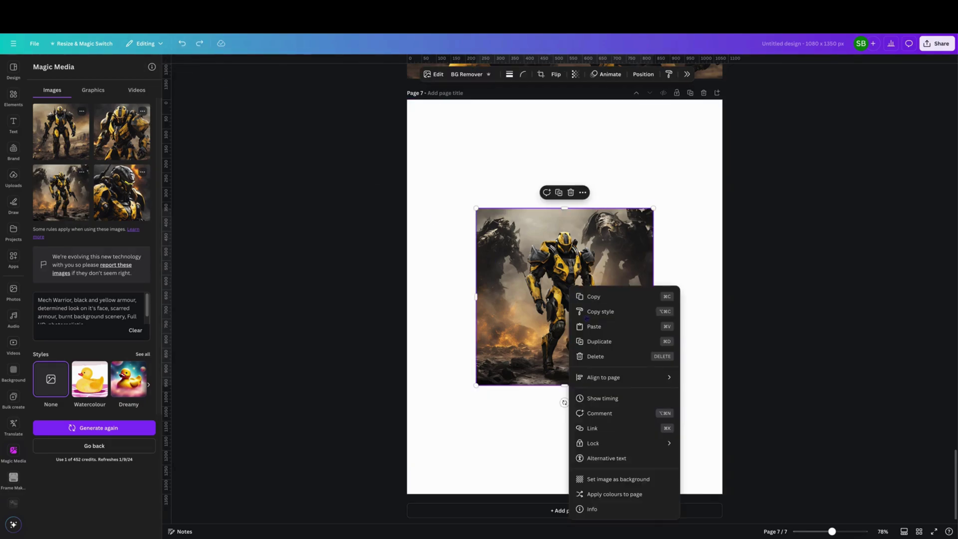
left_click(619, 479)
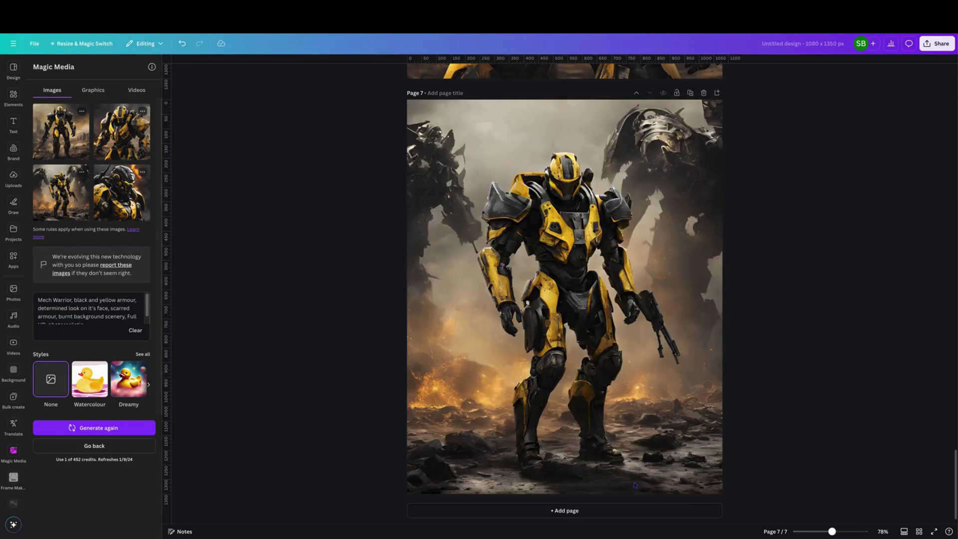
left_click(564, 510)
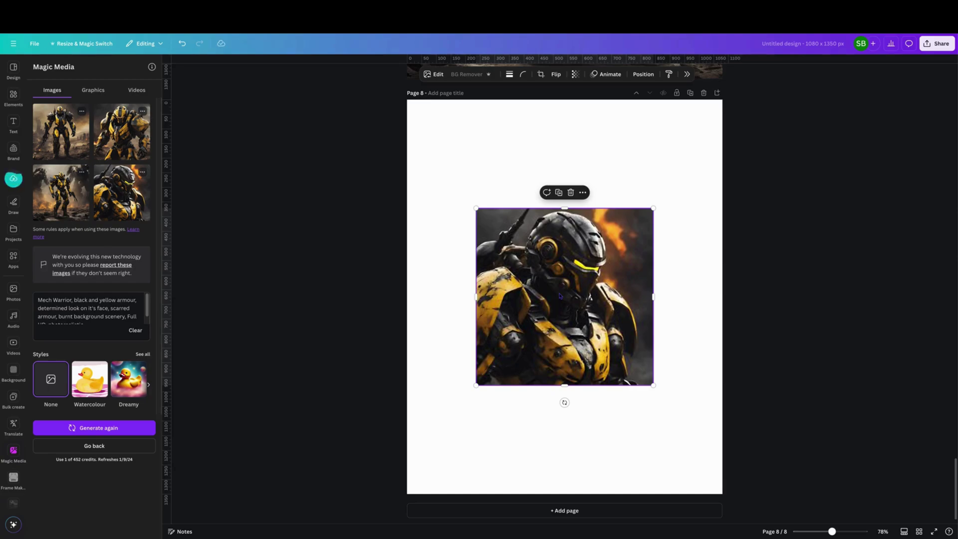
Step: Make a mech image page 8's full-page background and add a blank page 9
right_click(560, 296)
left_click(630, 487)
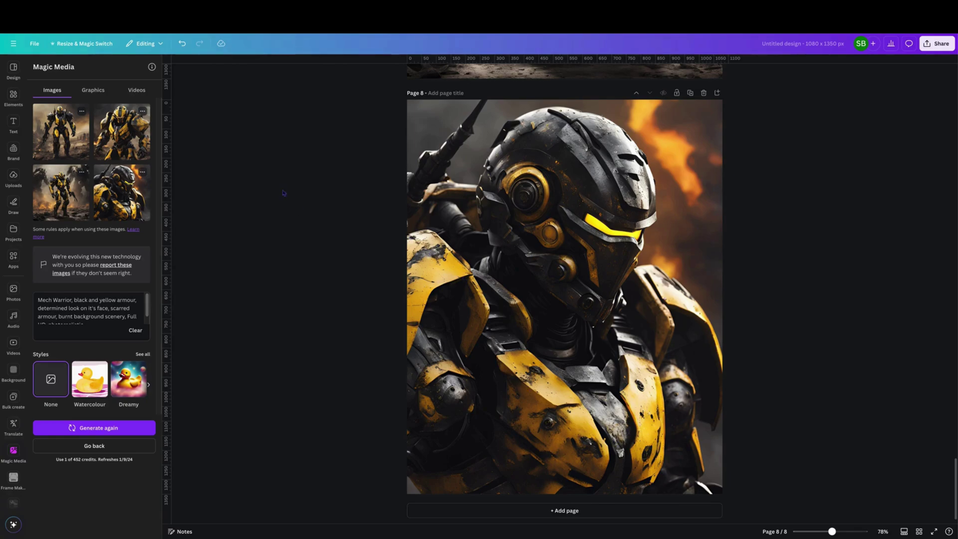
left_click(512, 515)
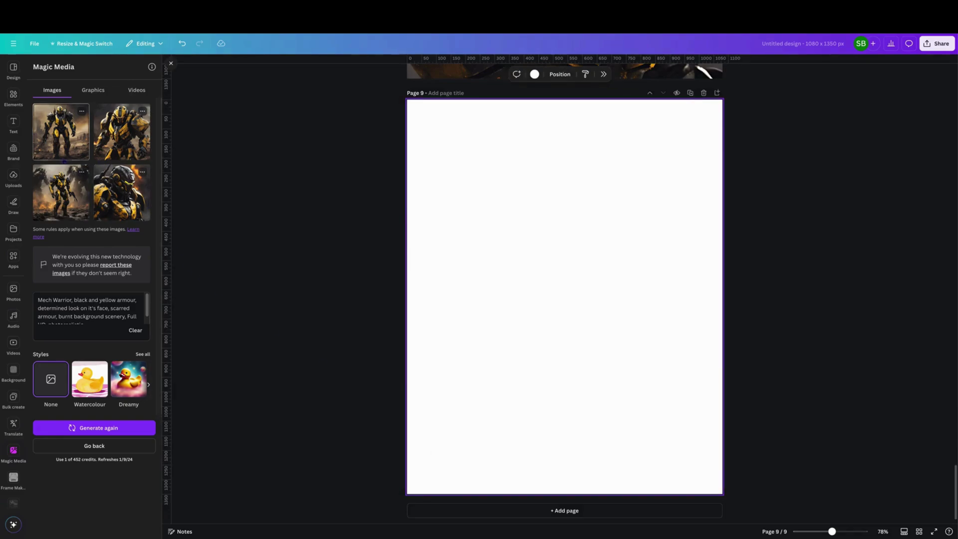
Step: Generate more variations like the third black-and-yellow mech image
left_click(81, 172)
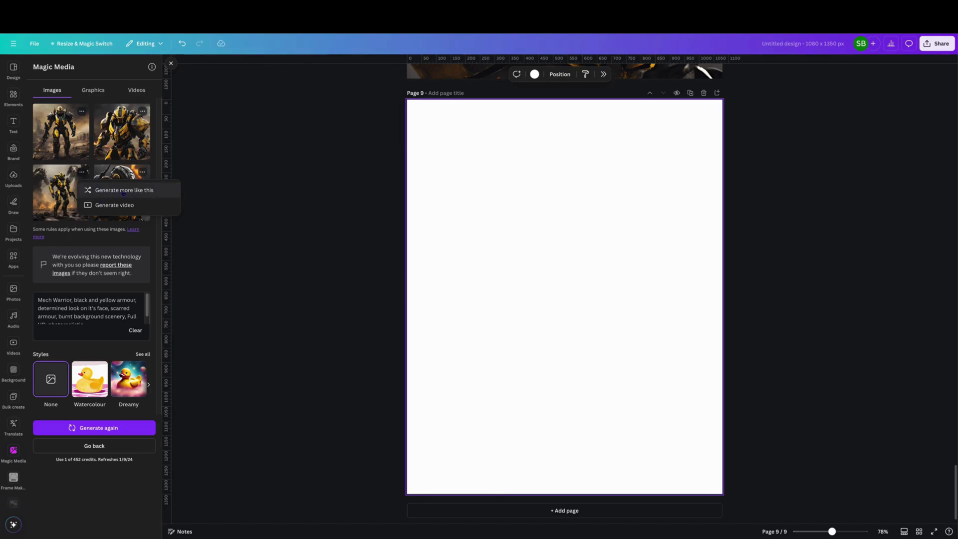
left_click(123, 192)
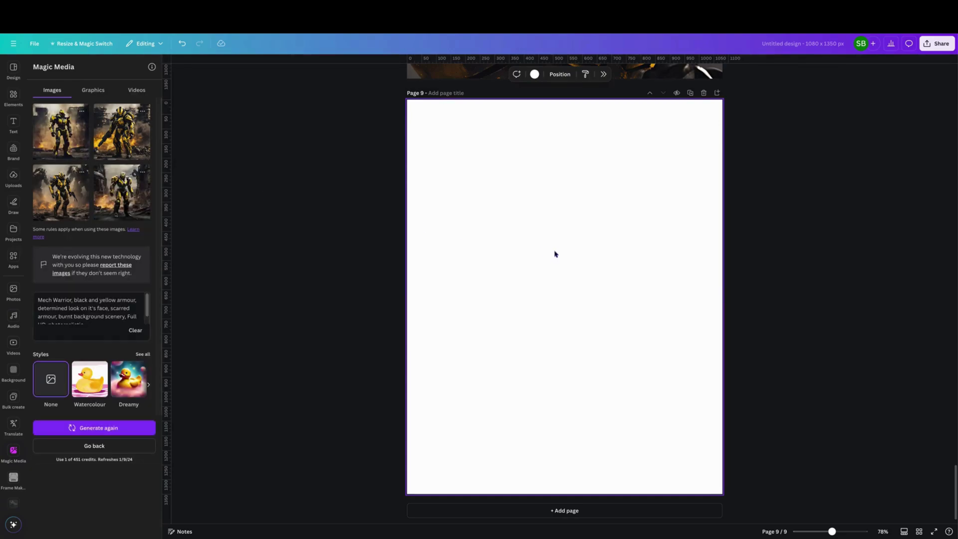
Step: Set three new black-and-yellow mech variations as full-page backgrounds on pages 9, 10 and 11
right_click(570, 301)
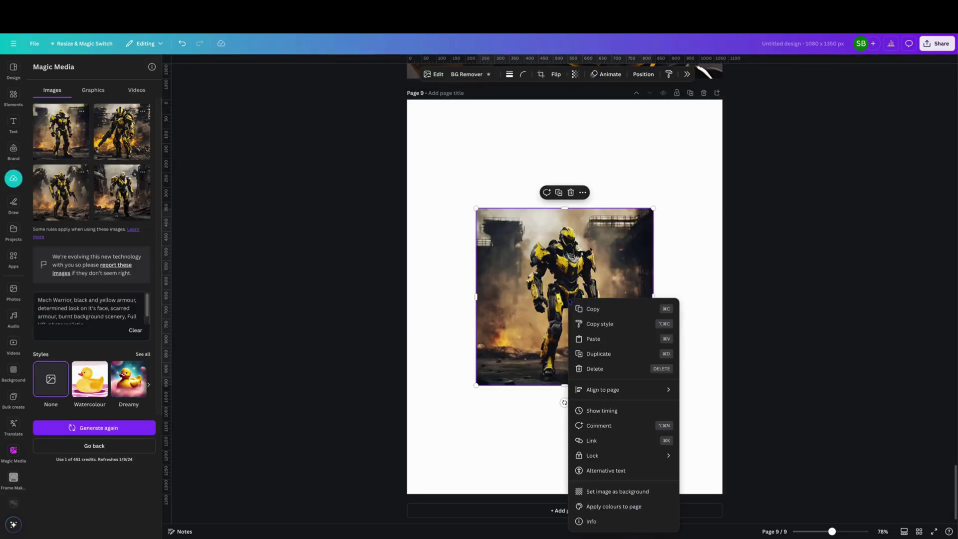
left_click(604, 491)
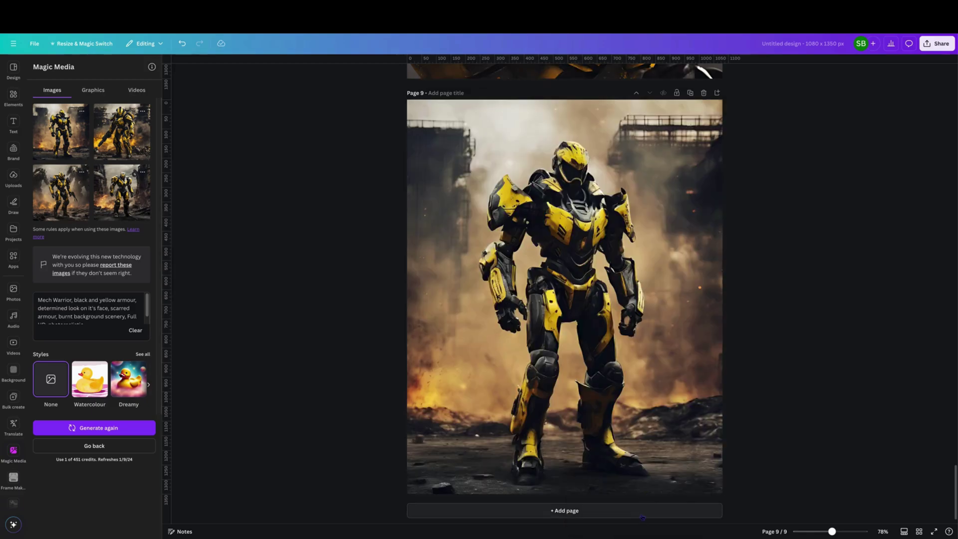
left_click(643, 514)
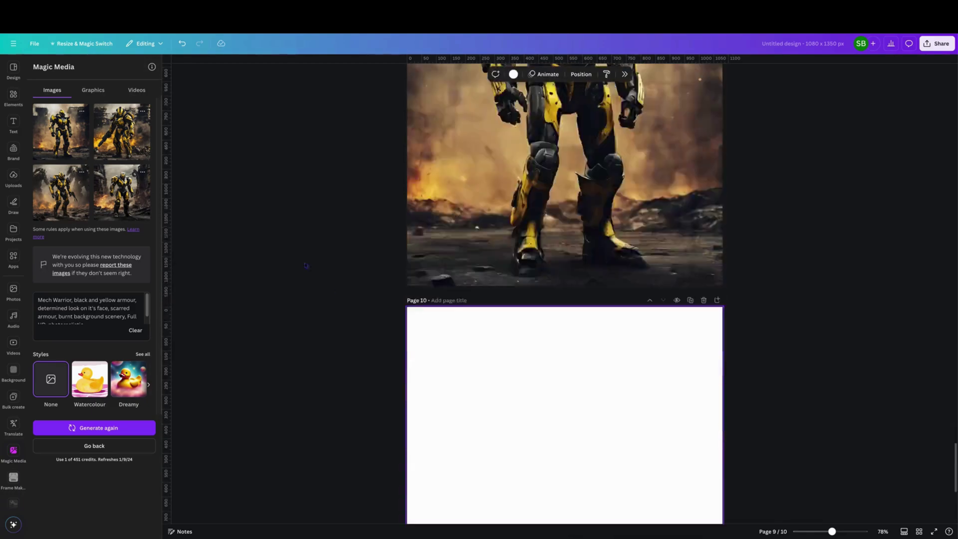
left_click_drag(121, 131, 122, 133)
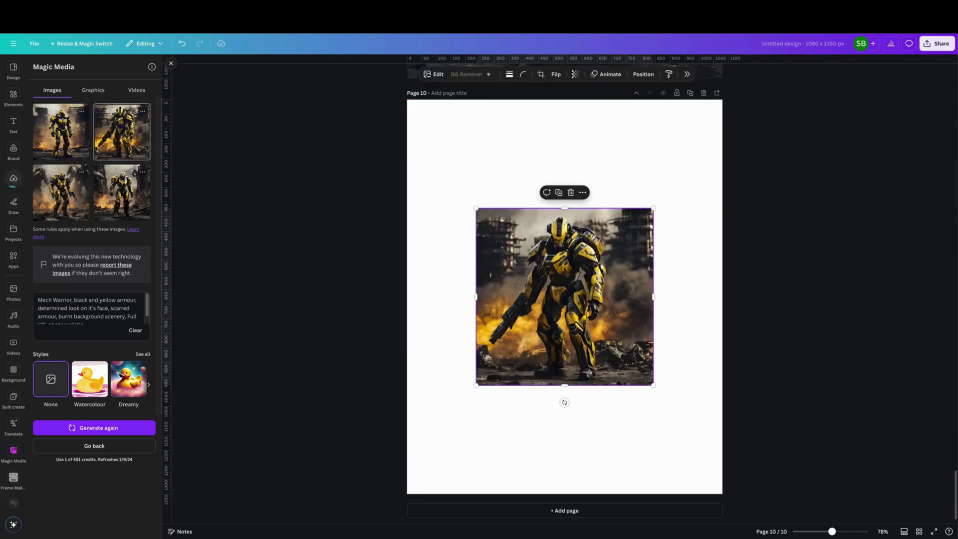
right_click(523, 251)
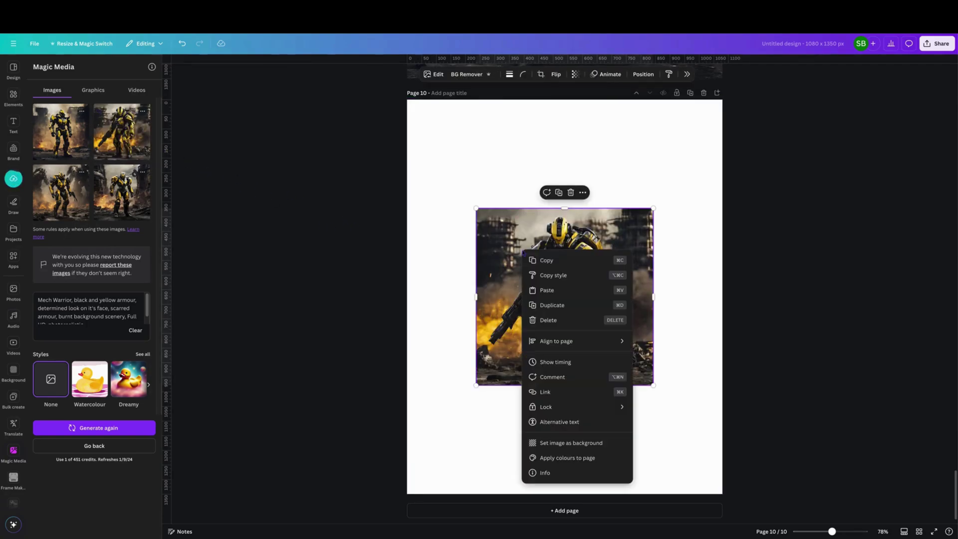
left_click(588, 448)
left_click(589, 510)
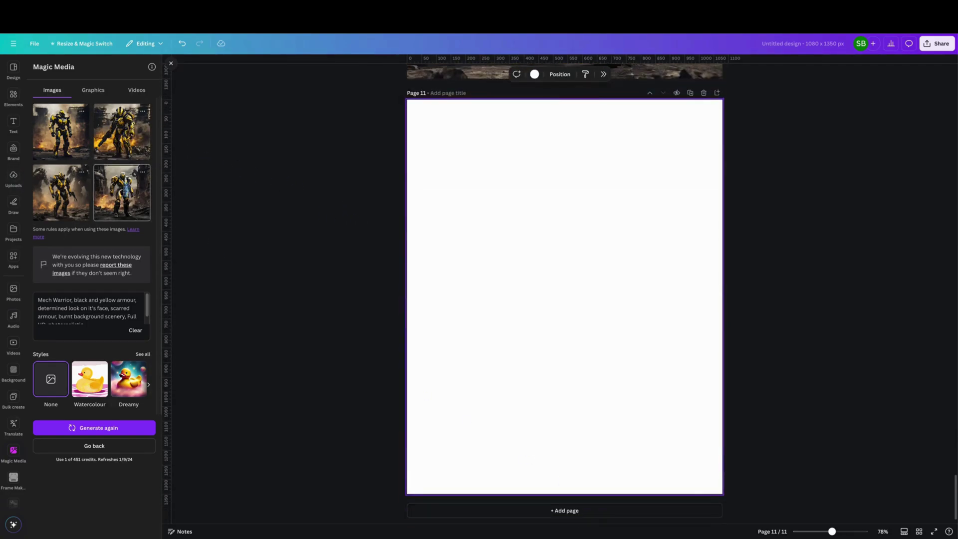
left_click(121, 192)
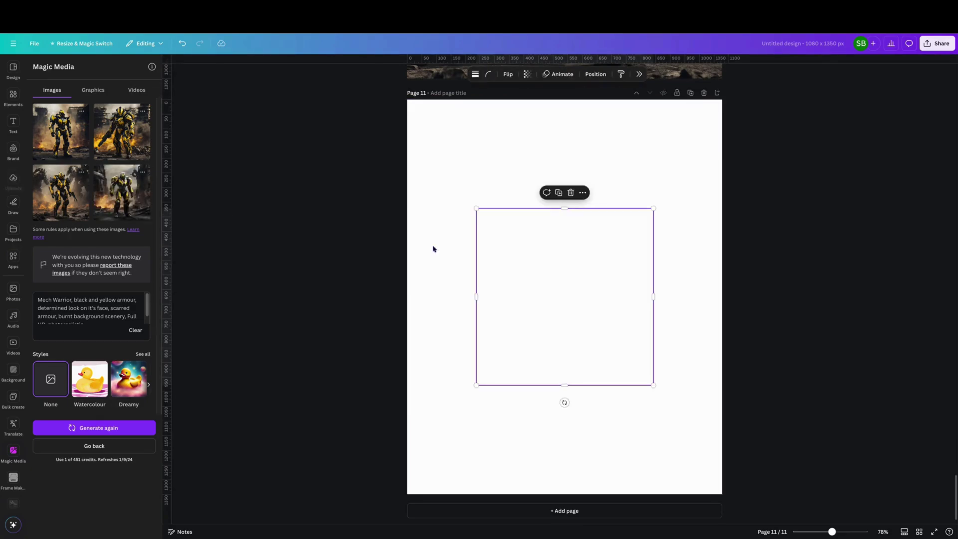
right_click(551, 275)
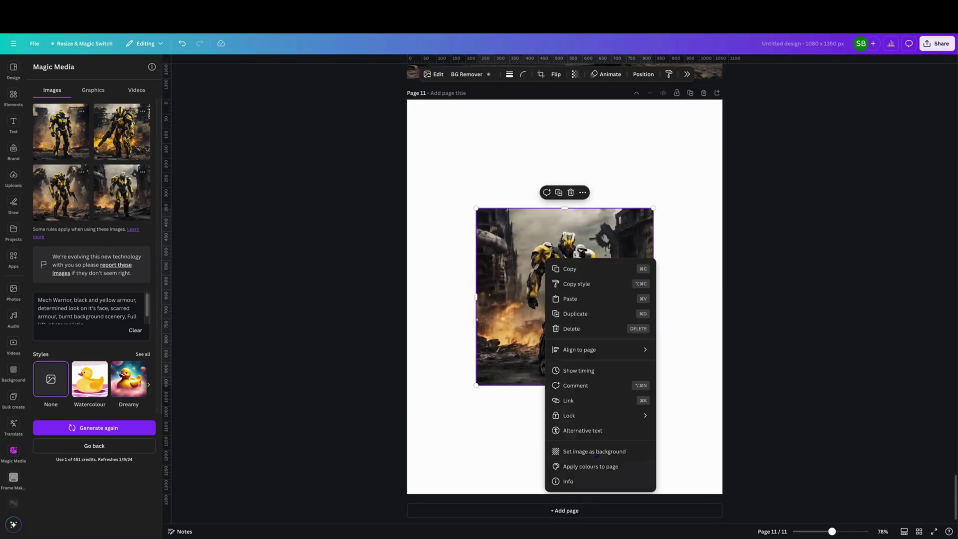
left_click(594, 451)
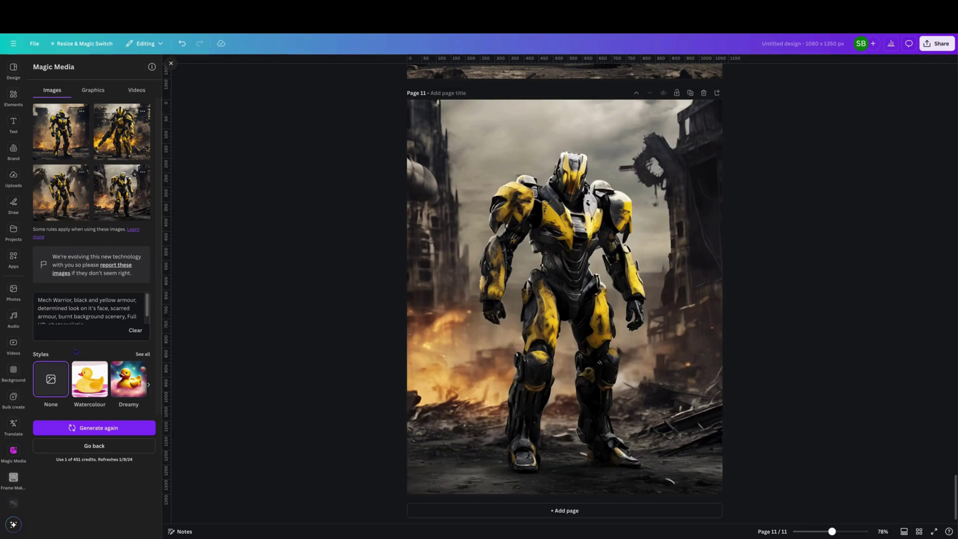
Step: Copy the black-and-yellow mech prompt into Page 11's notes and reopen the Magic Media results
triple_click(106, 323)
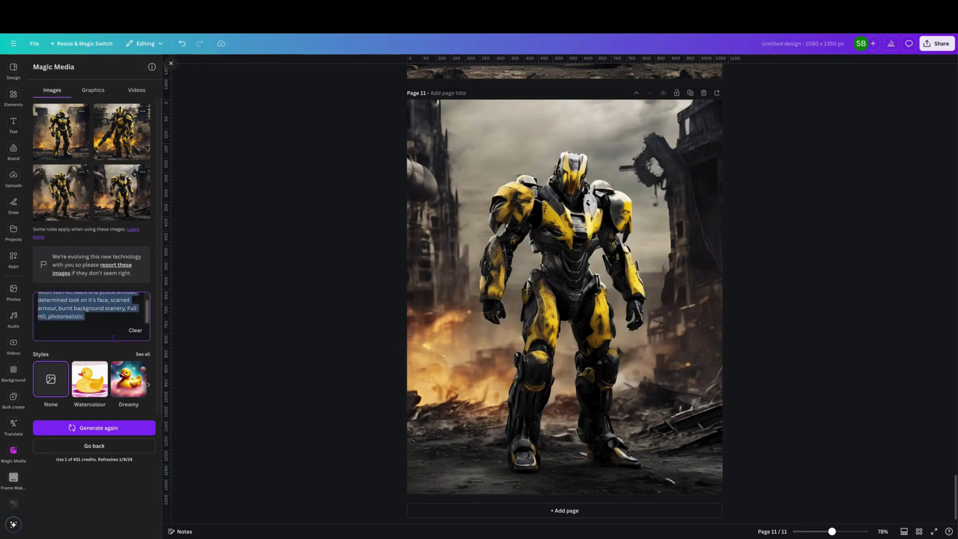
right_click(82, 304)
left_click(101, 386)
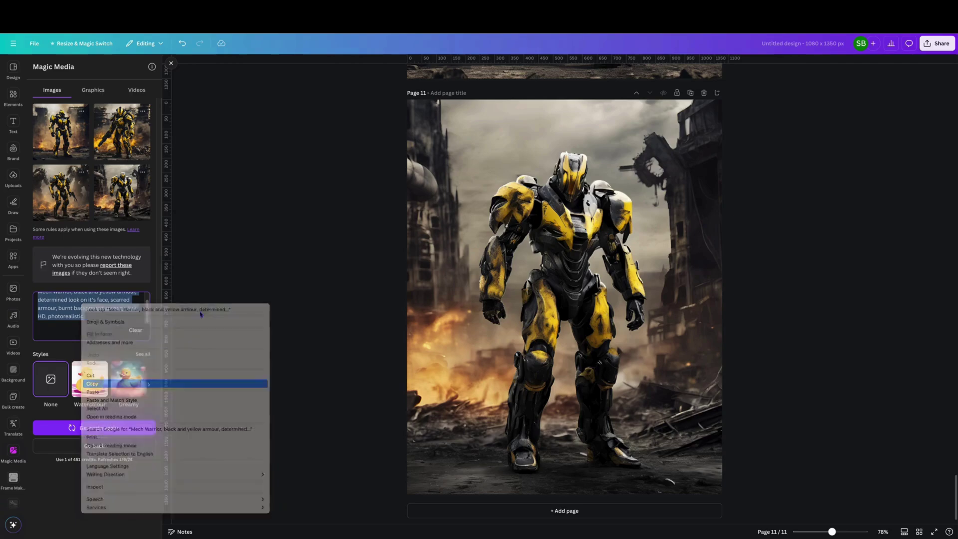
left_click(185, 530)
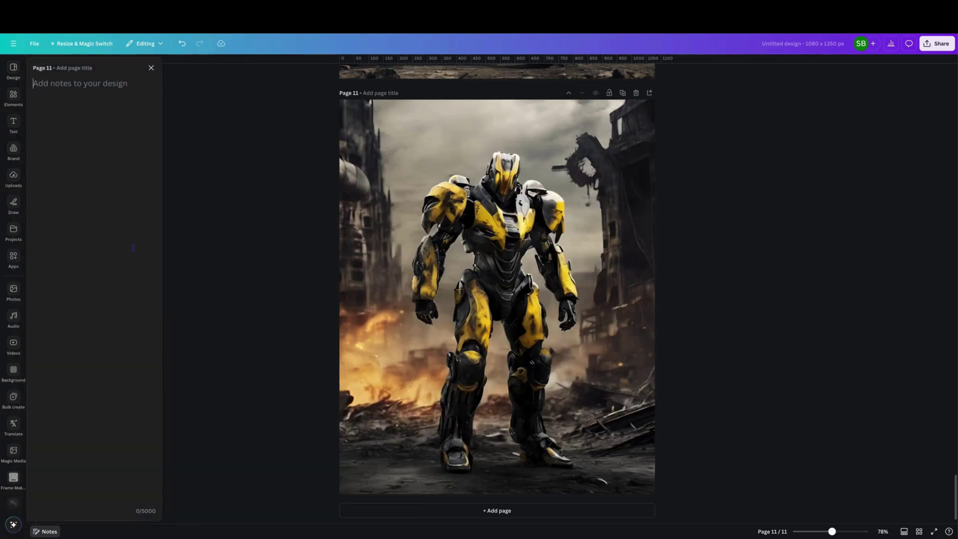
right_click(123, 231)
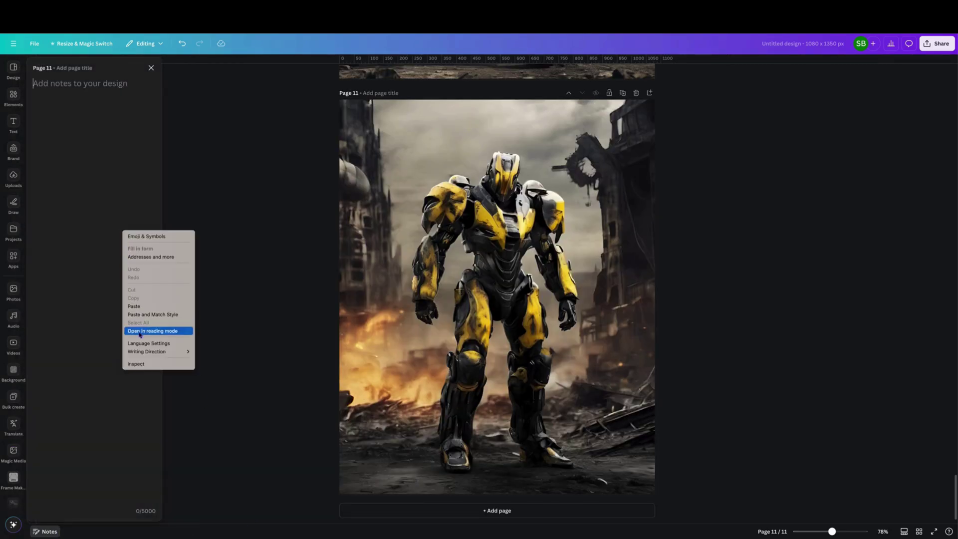
left_click(140, 306)
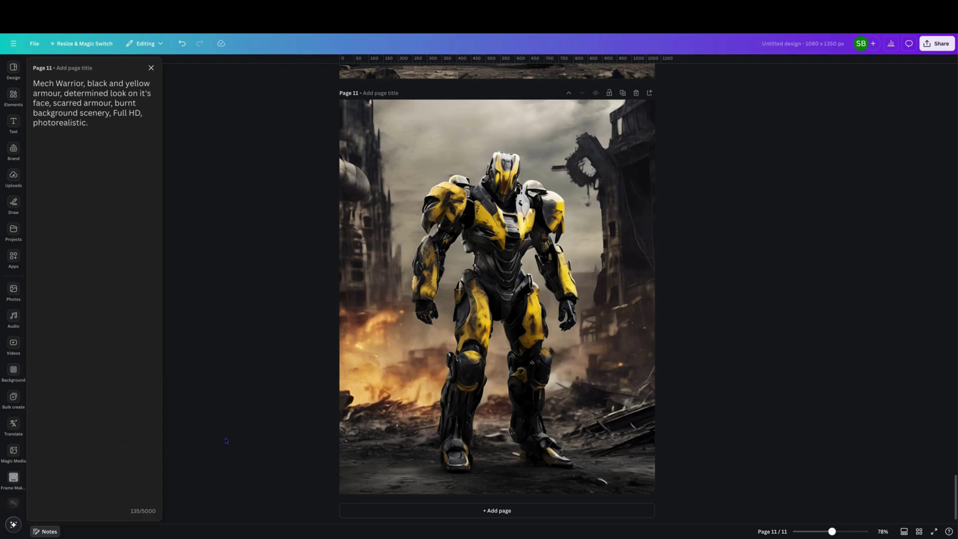
left_click(13, 97)
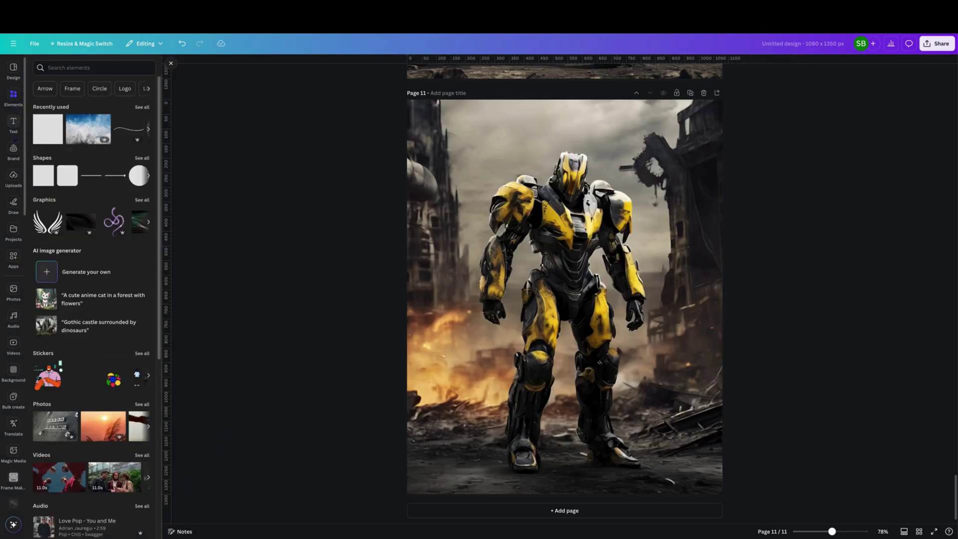
left_click(75, 271)
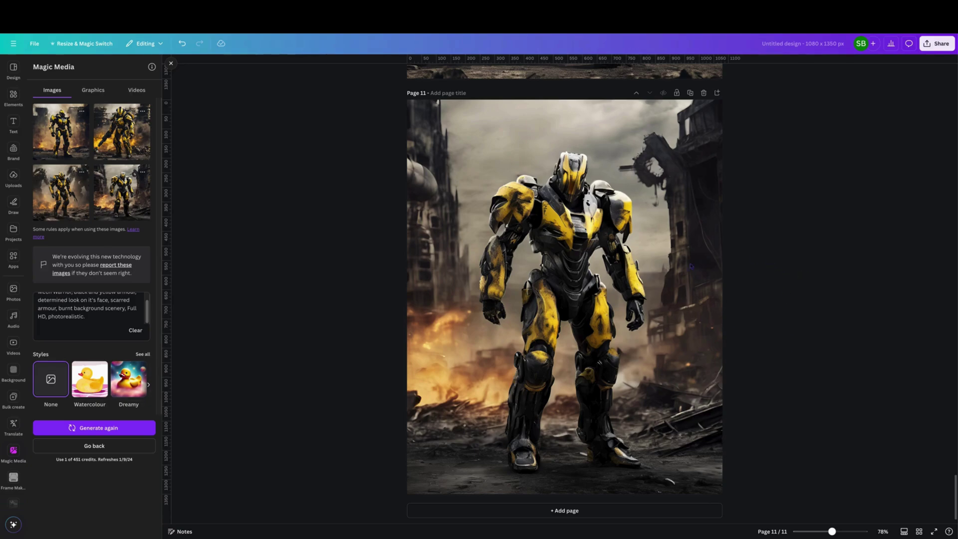
Step: Use Magic Grab to lift the yellow-black mech warrior off Page 11's ruined-city background
left_click(548, 249)
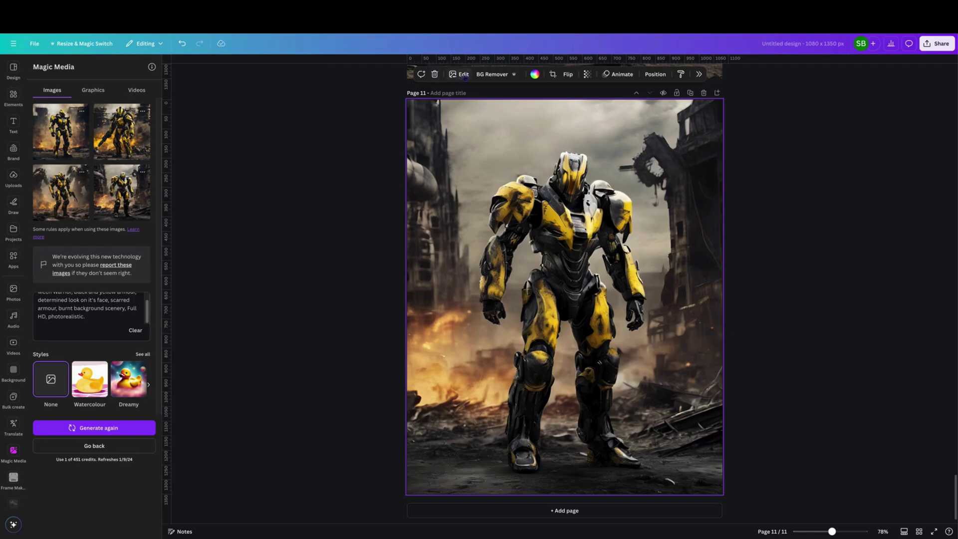
left_click(464, 75)
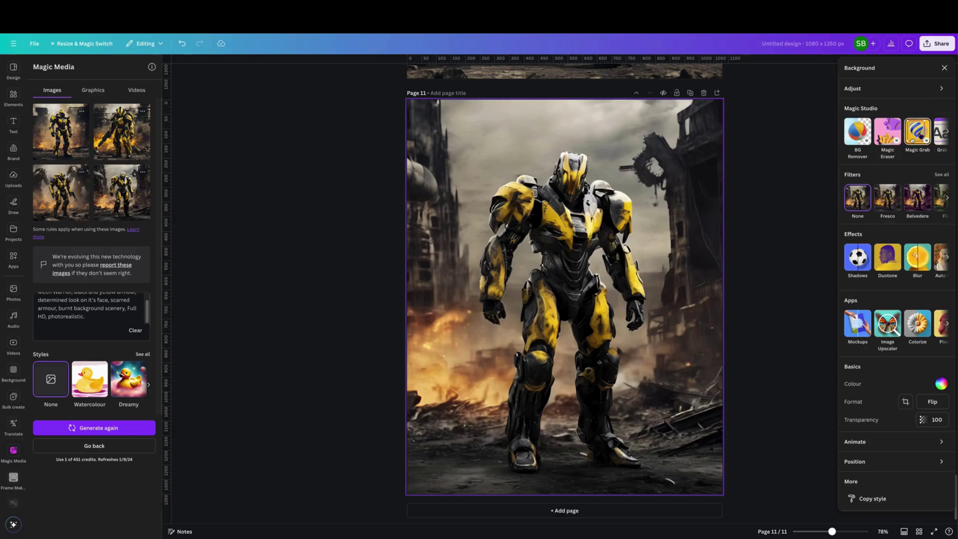
left_click(917, 131)
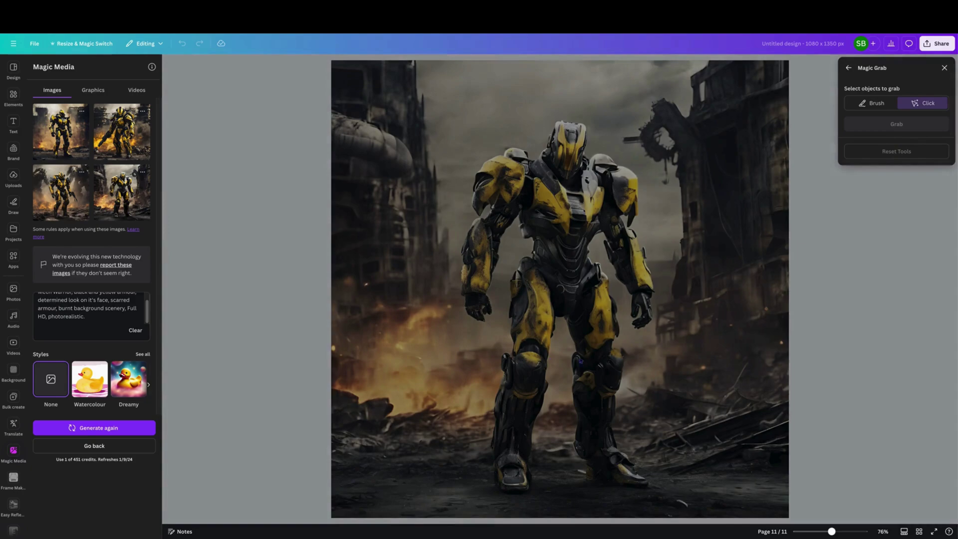
left_click(565, 270)
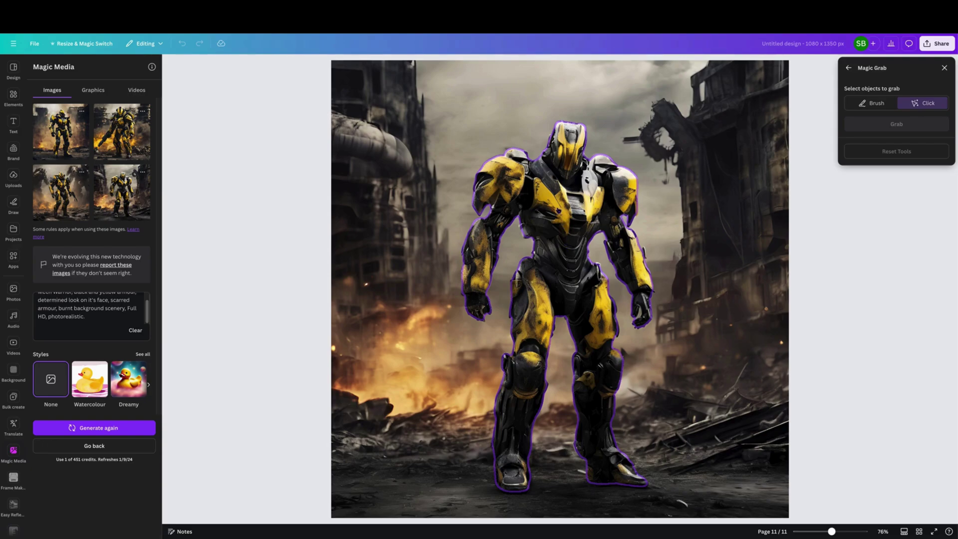
left_click(558, 210)
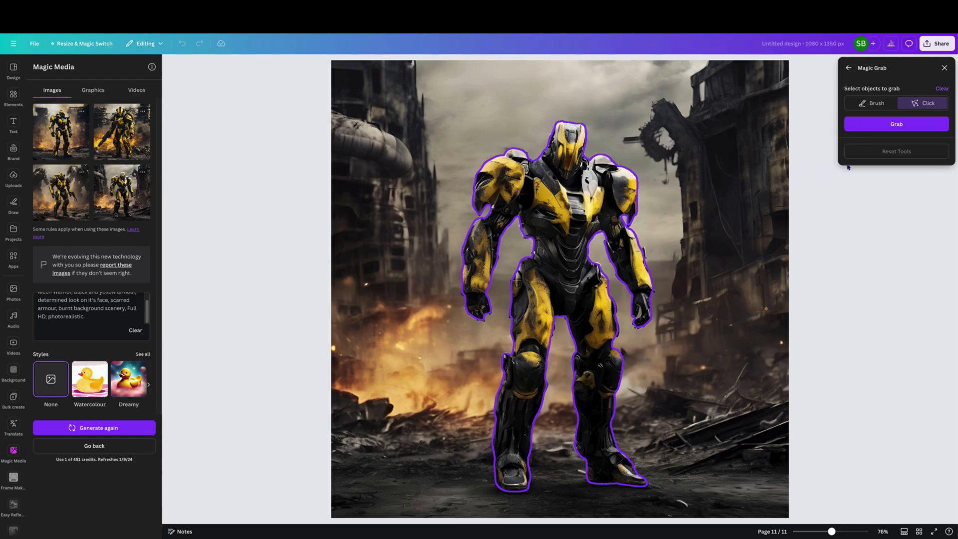
left_click(884, 128)
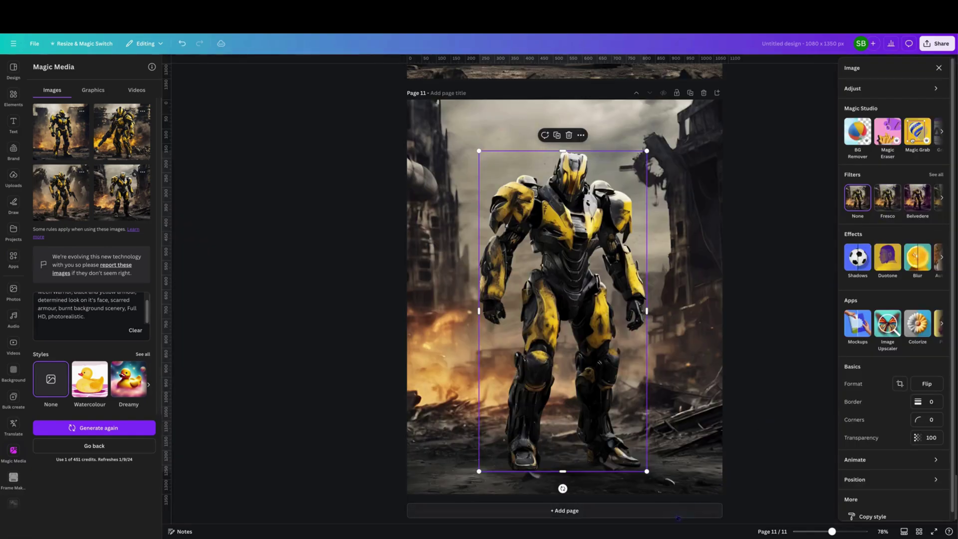
Step: Add a blank Page 12 and undo the prompt text that was pasted by mistake
left_click(565, 510)
right_click(599, 282)
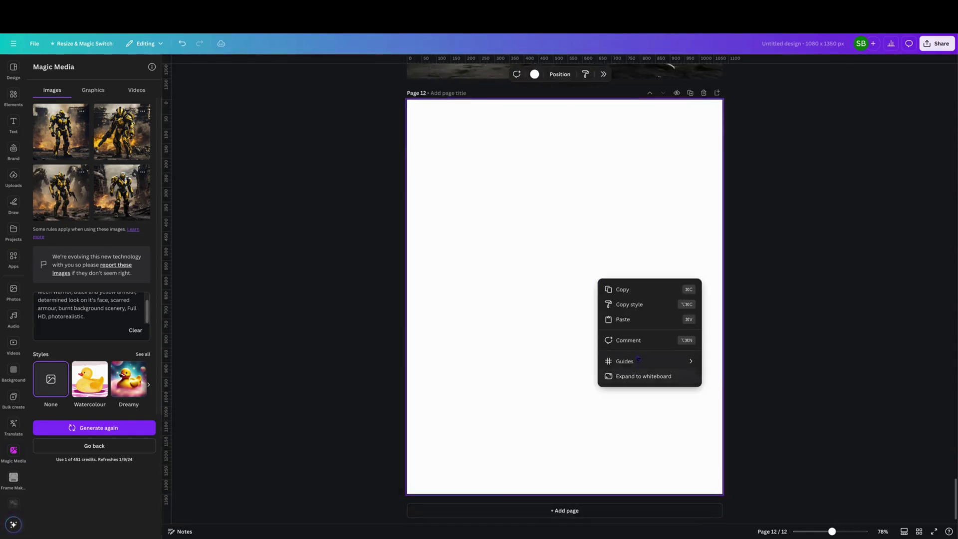
left_click(635, 318)
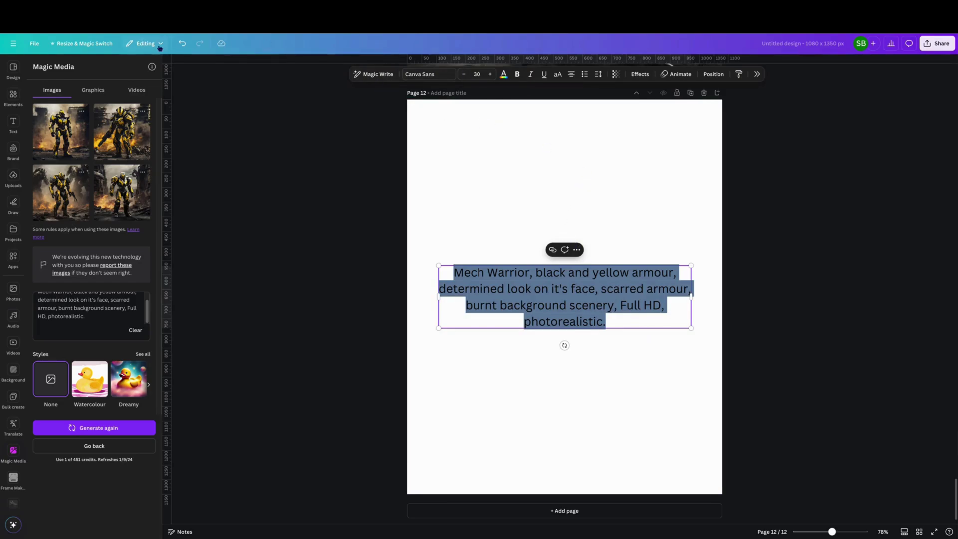
left_click(183, 44)
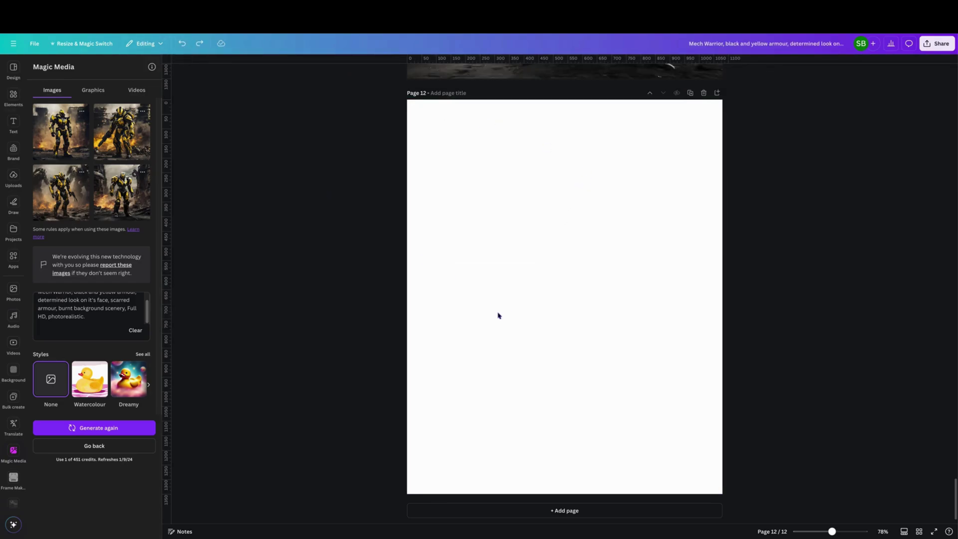
Step: Copy the mech cutout from Page 11, paste it onto Page 12 and move it higher
scroll(498, 316, "up", 8)
right_click(546, 292)
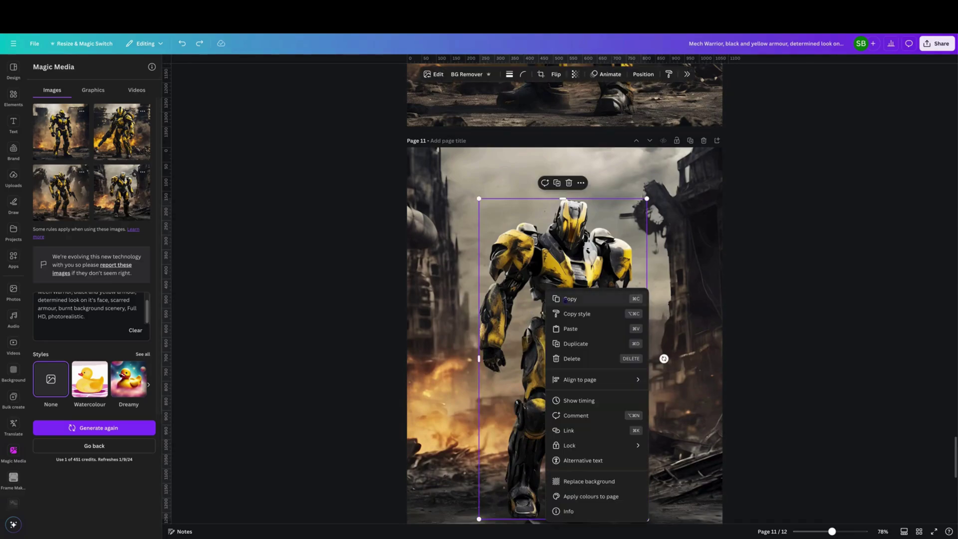
left_click(555, 299)
scroll(481, 387, "down", 8)
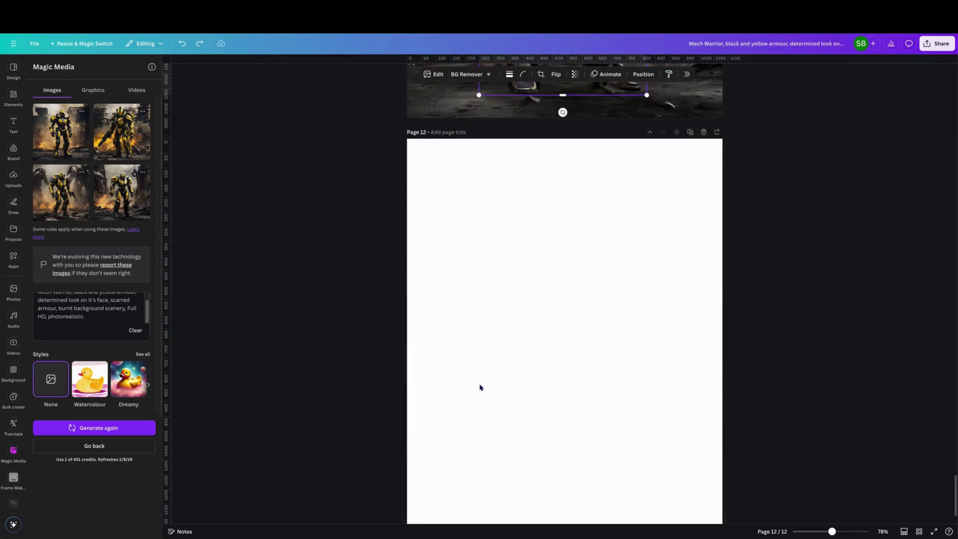
left_click(481, 387)
right_click(500, 377)
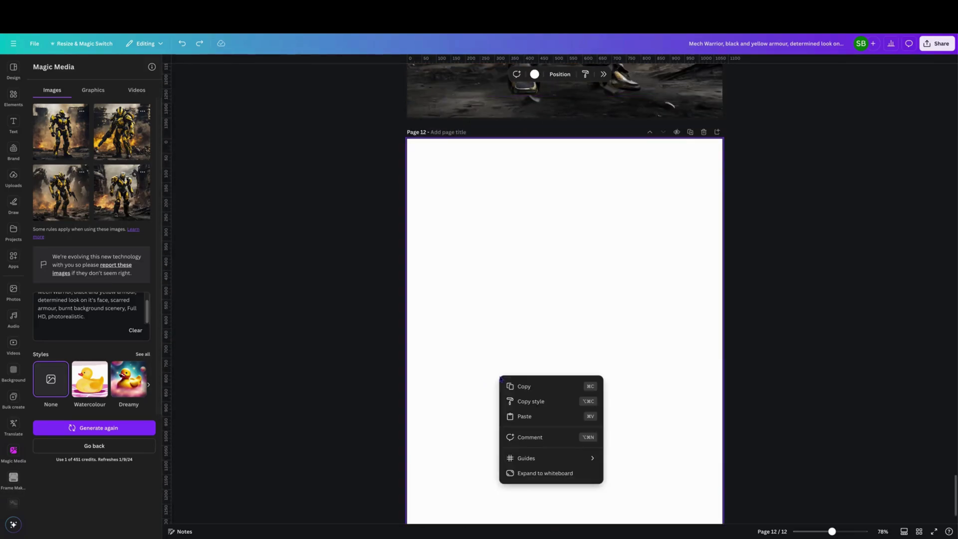
left_click(534, 419)
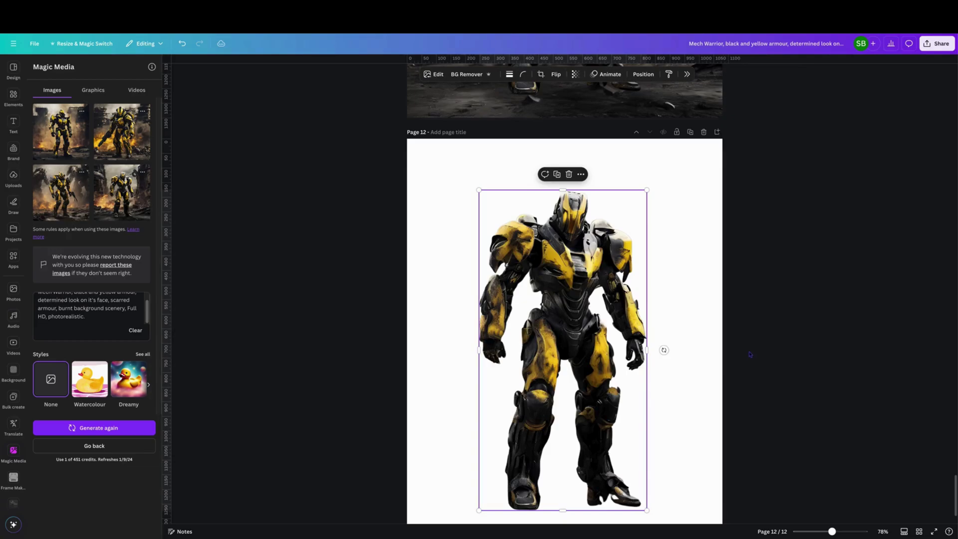
scroll(749, 355, "down", 1)
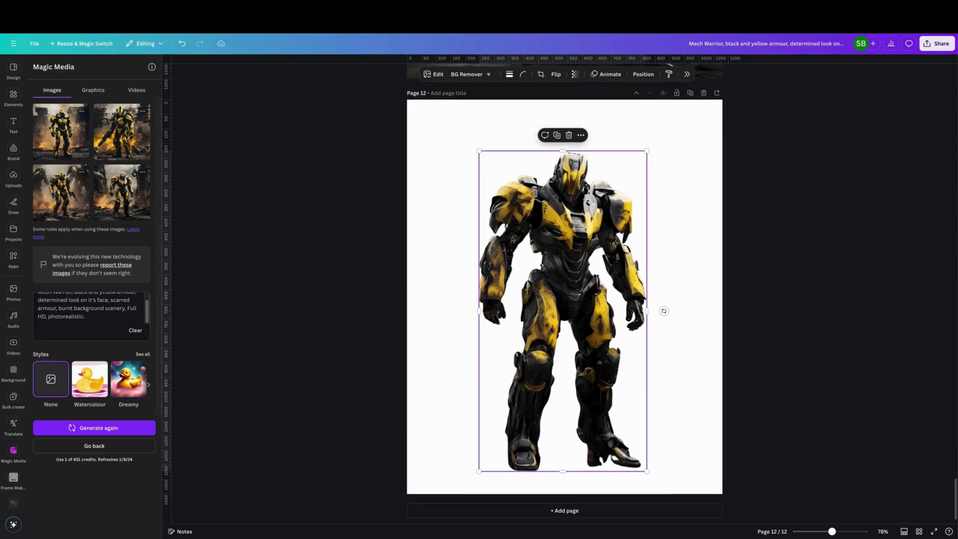
left_click_drag(551, 329, 555, 300)
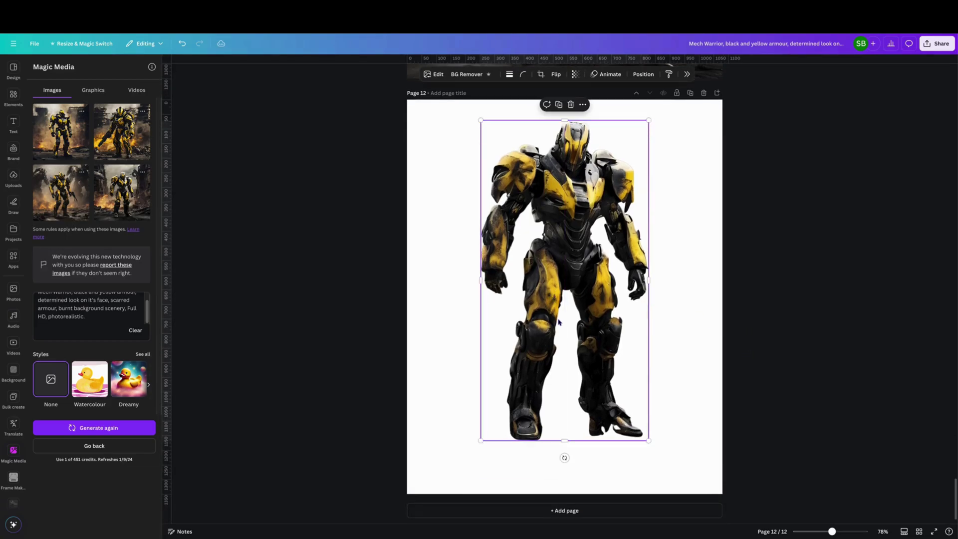
Step: Search Elements for 'dry grass' and add a grass photo to Page 12
left_click(14, 97)
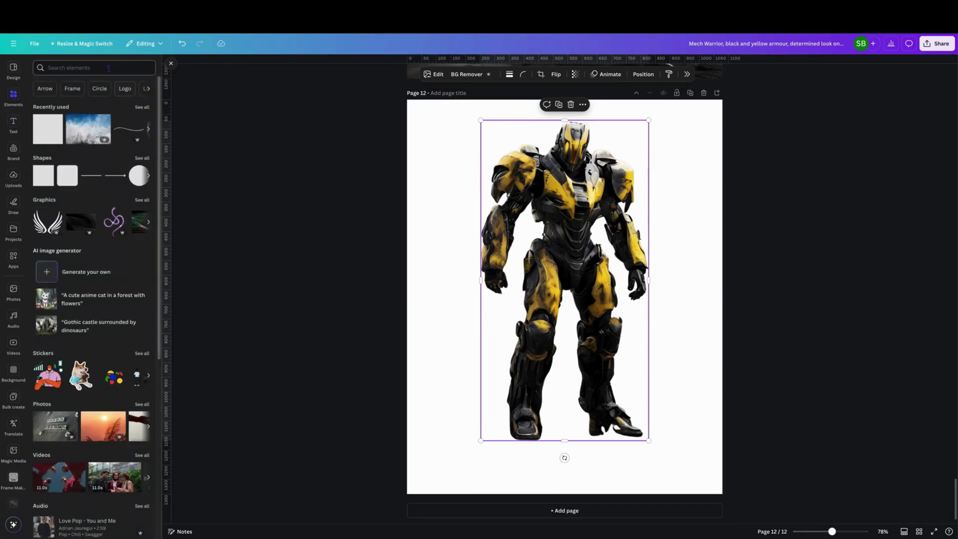
left_click(108, 68)
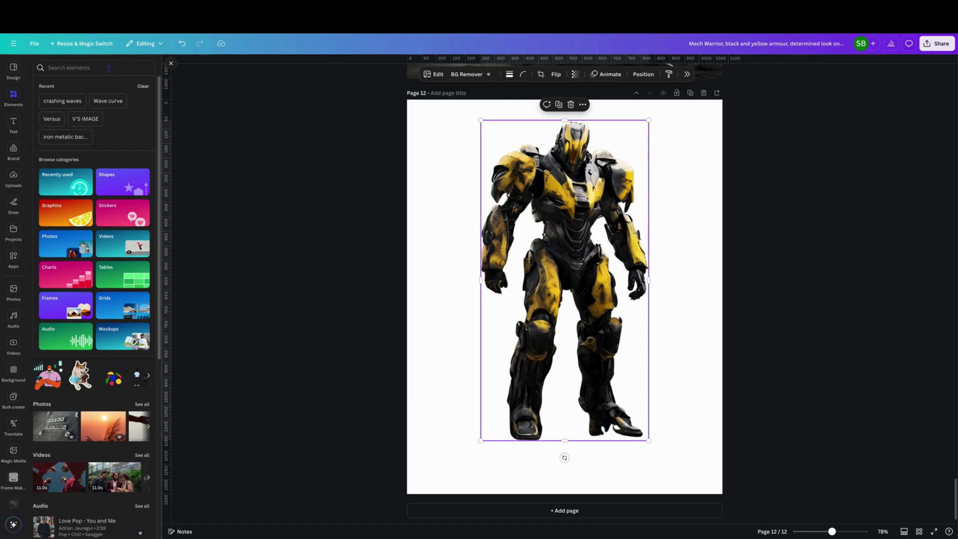
type("dry")
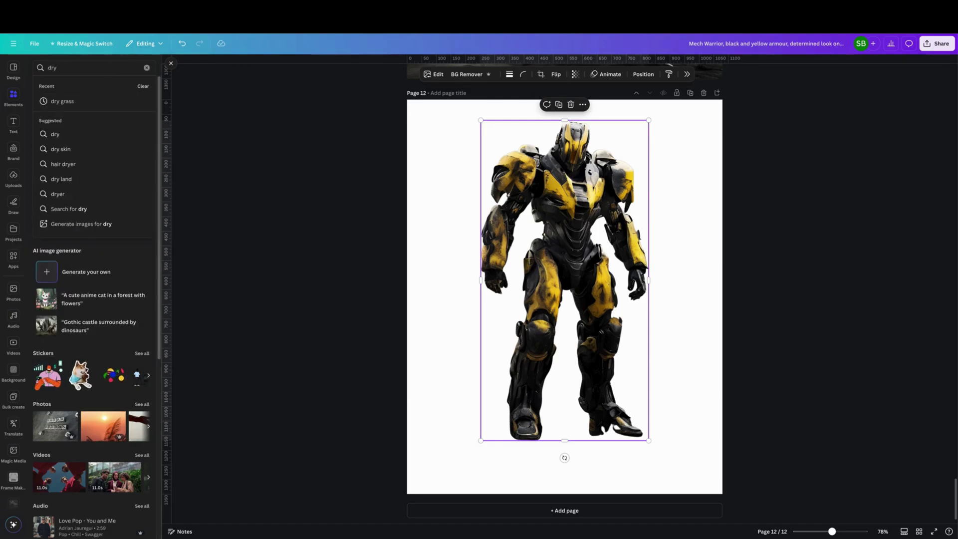
type(" grass")
key("Return")
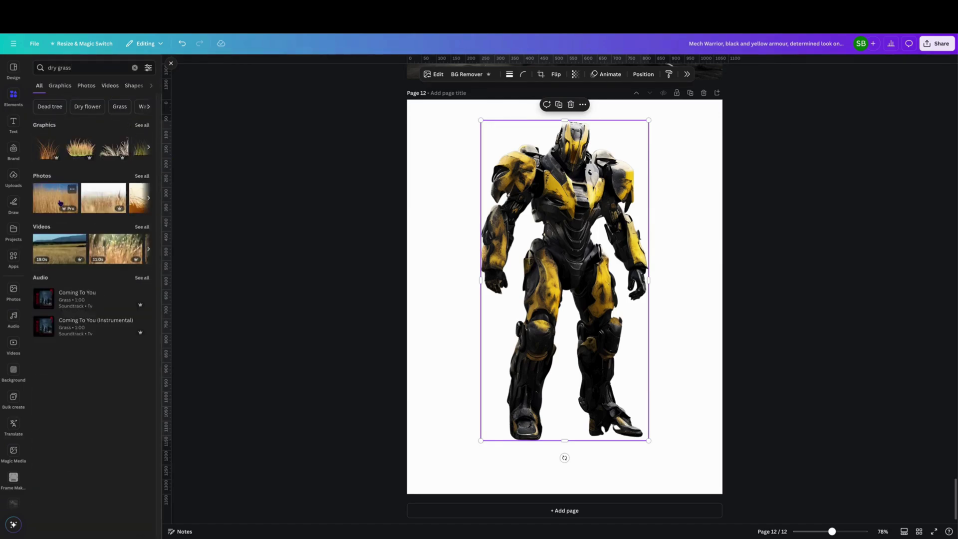
mouse_move(118, 193)
left_click(105, 197)
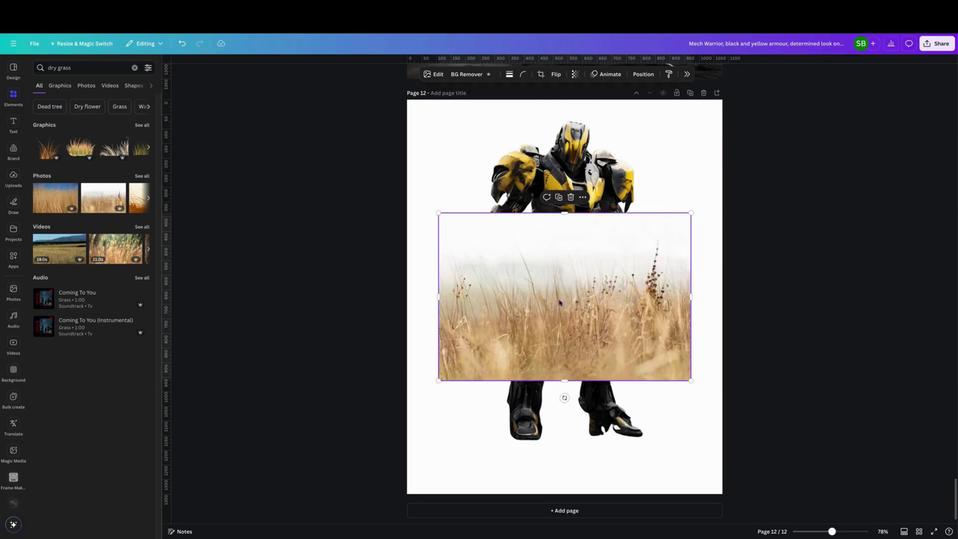
Step: Move the grass photo to the page bottom and stretch it to the full page width
left_click_drag(560, 303, 545, 424)
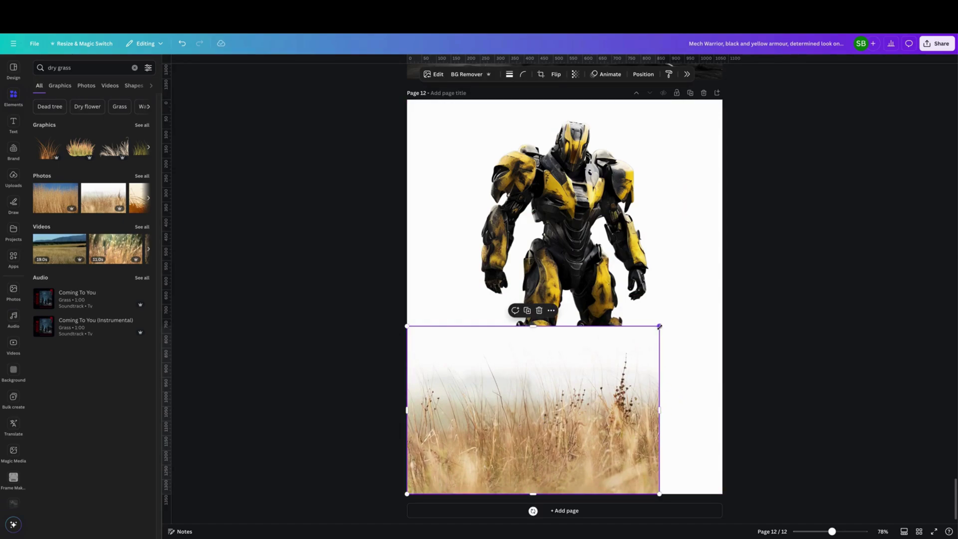
left_click_drag(659, 326, 754, 326)
left_click_drag(636, 352, 631, 357)
right_click(631, 357)
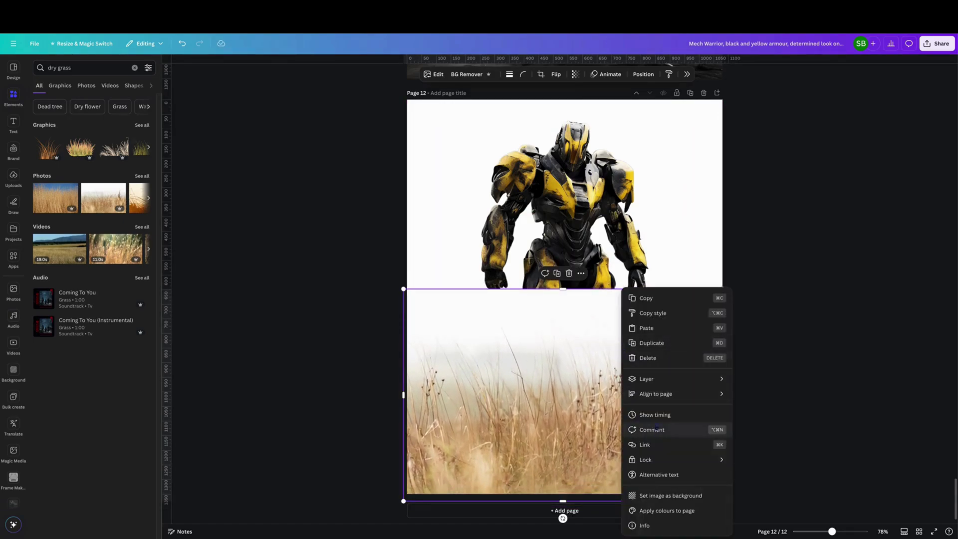
Step: Try removing the first grass photo's background, then delete that photo
left_click(471, 76)
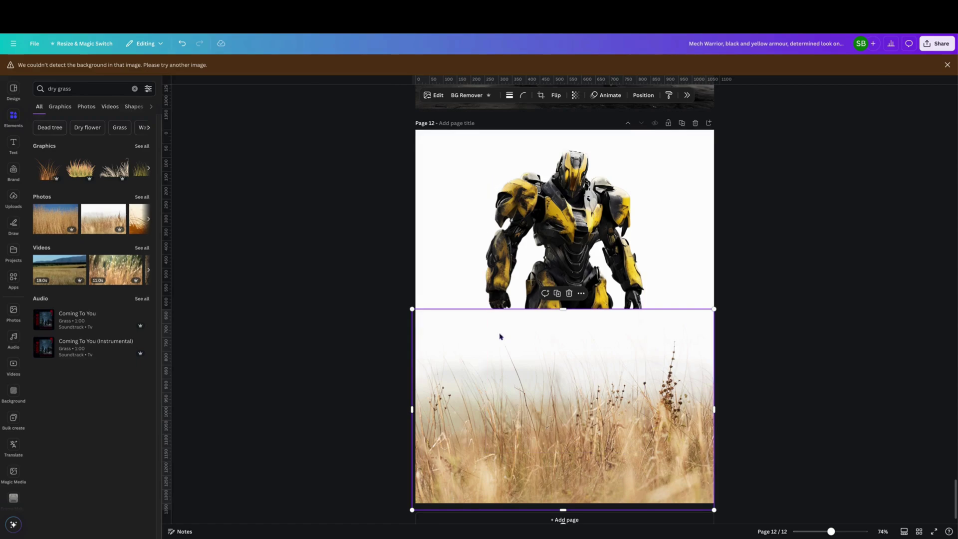
left_click(466, 95)
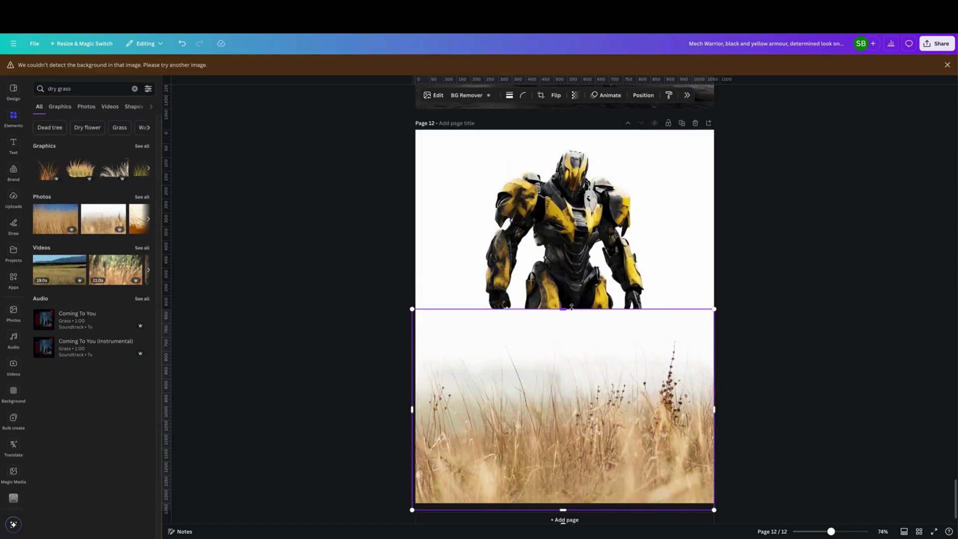
key("Delete")
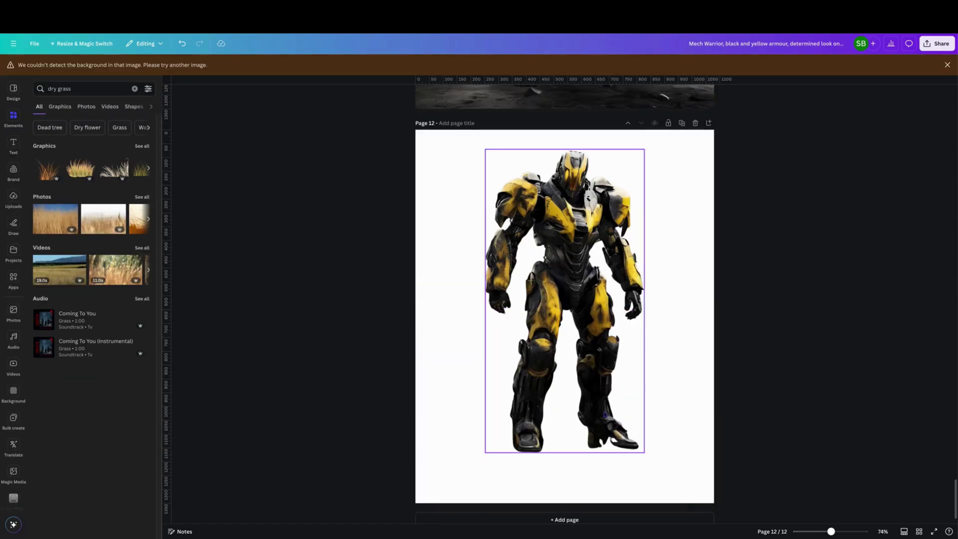
Step: Add a new dry-grass photo, remove its sky with BG Remover, and stretch it across the page bottom
left_click(50, 217)
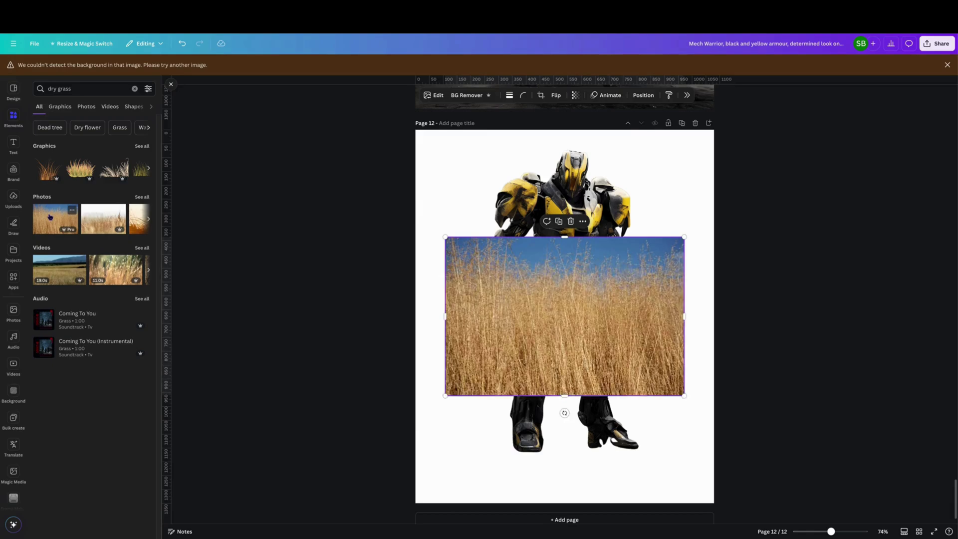
left_click(469, 96)
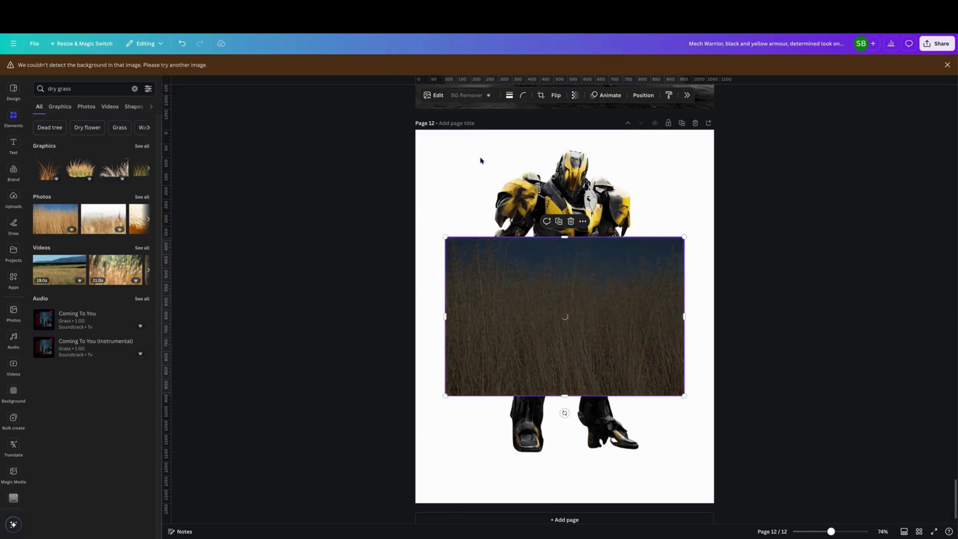
left_click_drag(541, 370, 489, 503)
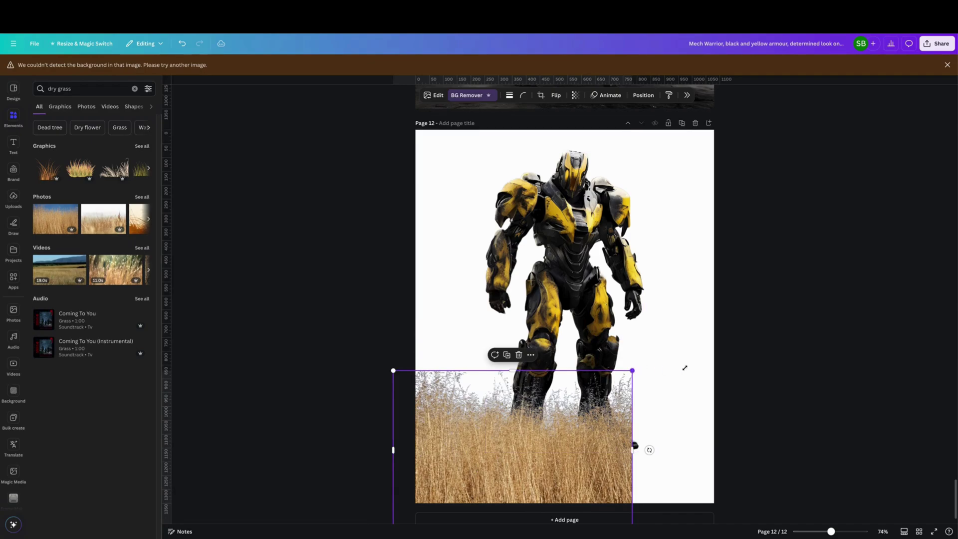
left_click_drag(684, 367, 777, 369)
left_click_drag(609, 410, 599, 430)
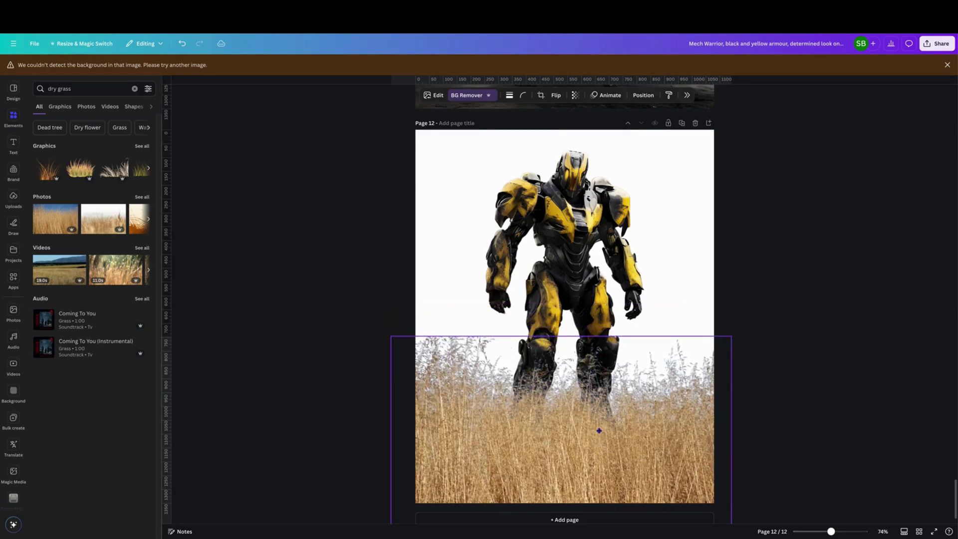
left_click(679, 239)
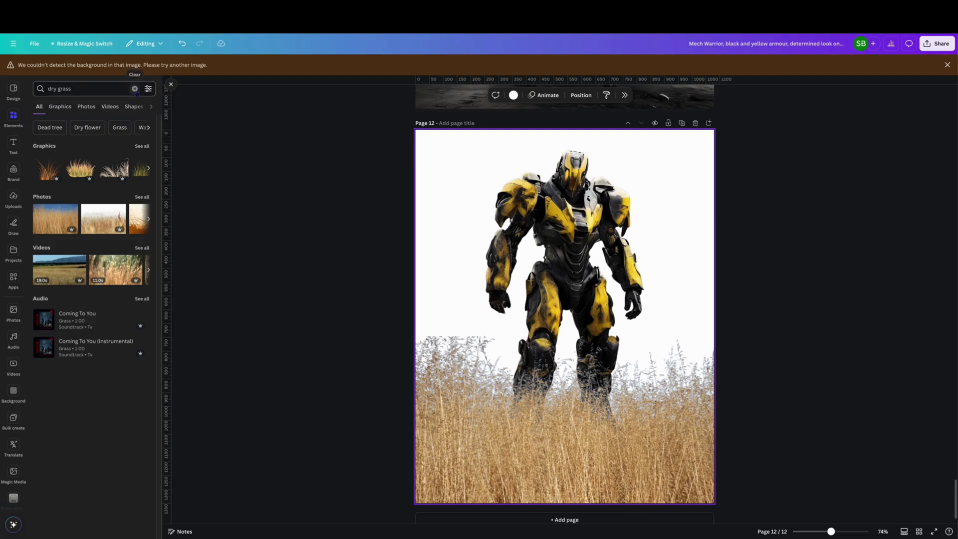
left_click(135, 89)
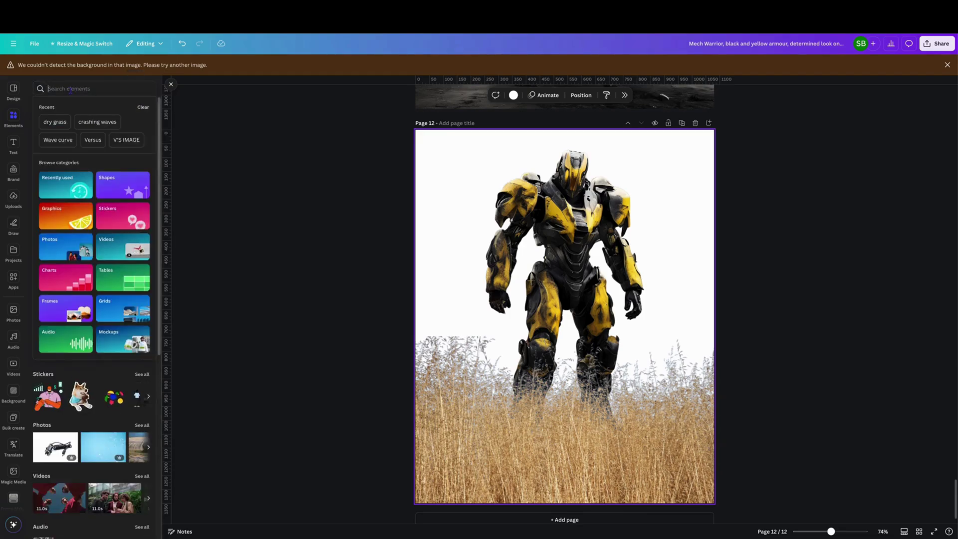
Step: Add a 'blue sky with clouds' photo and stretch it over the page down to the grass
type("blue")
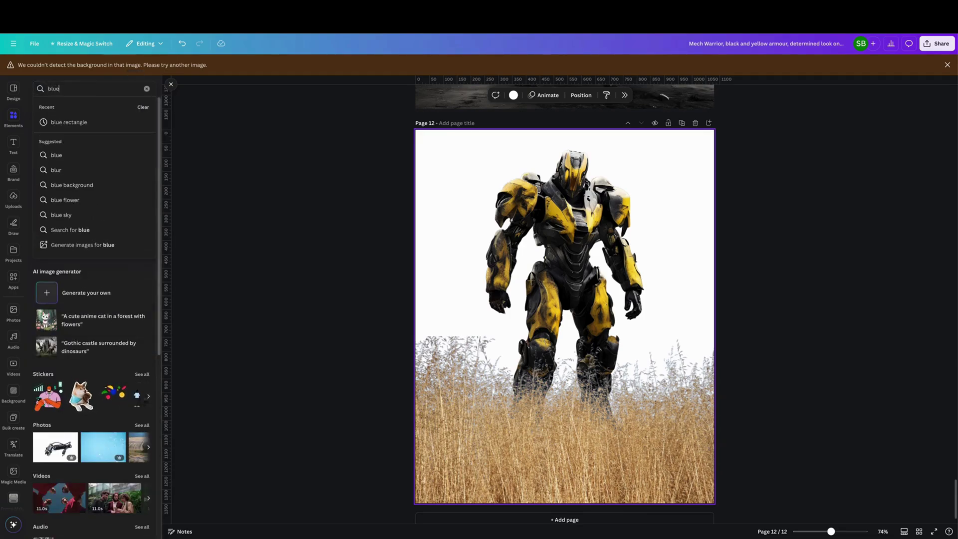
type(" sky w")
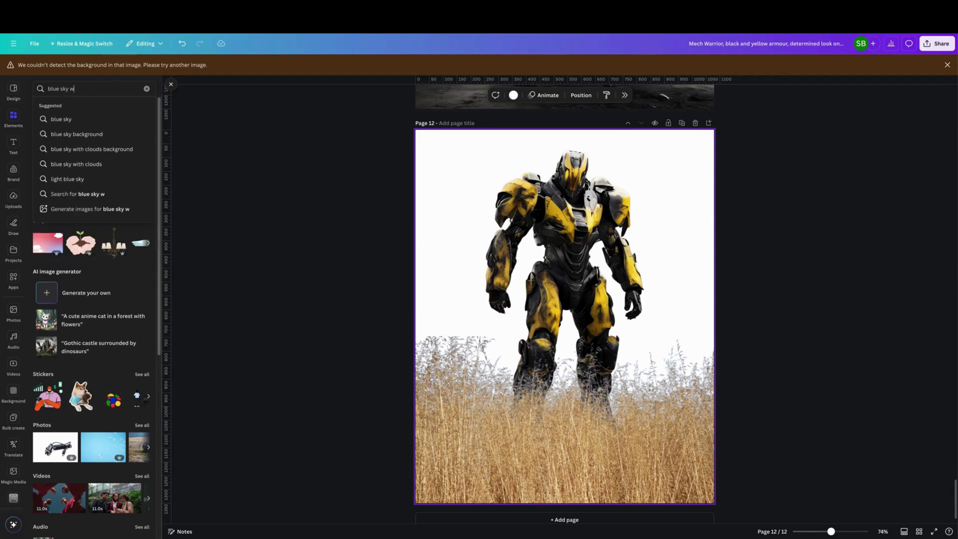
type("ith cloud")
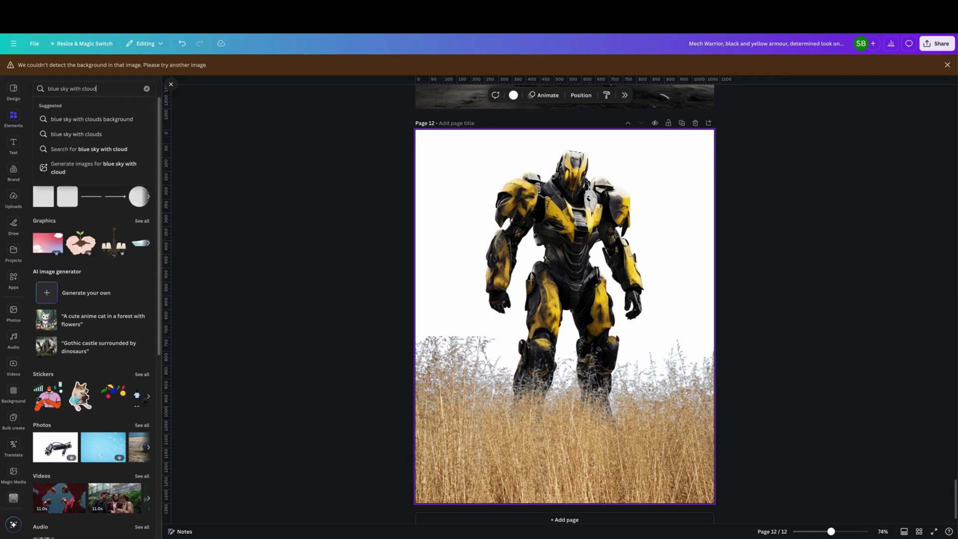
type("s")
key("Return")
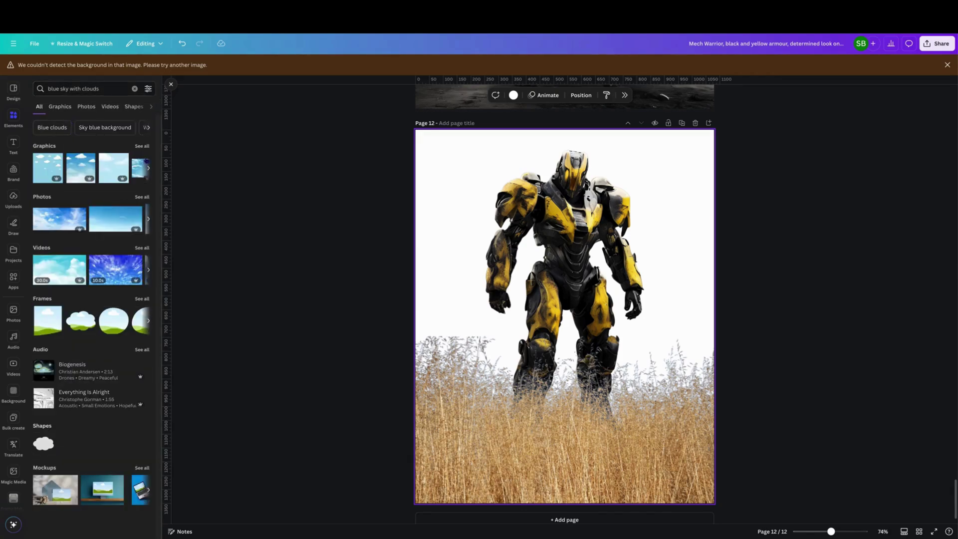
left_click(52, 220)
left_click_drag(582, 321, 532, 161)
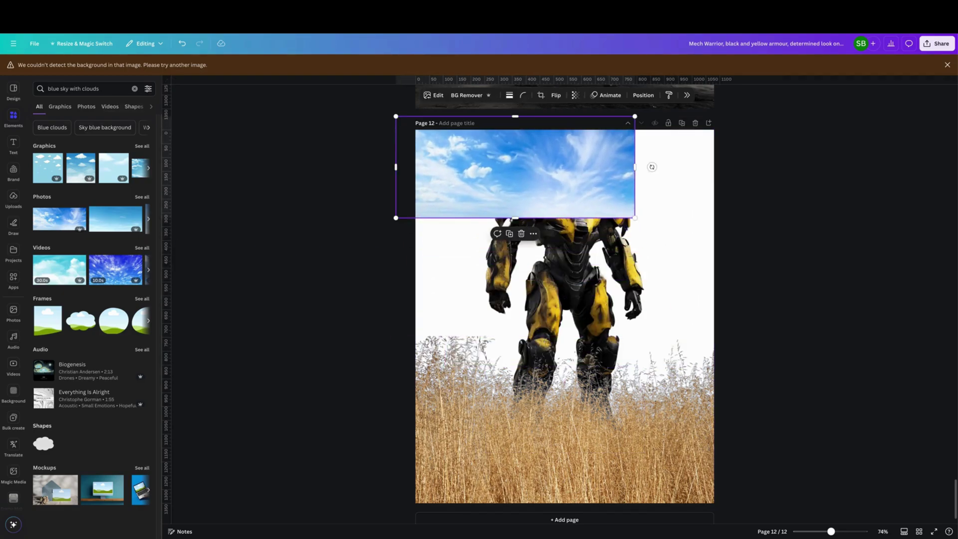
left_click_drag(634, 217, 792, 497)
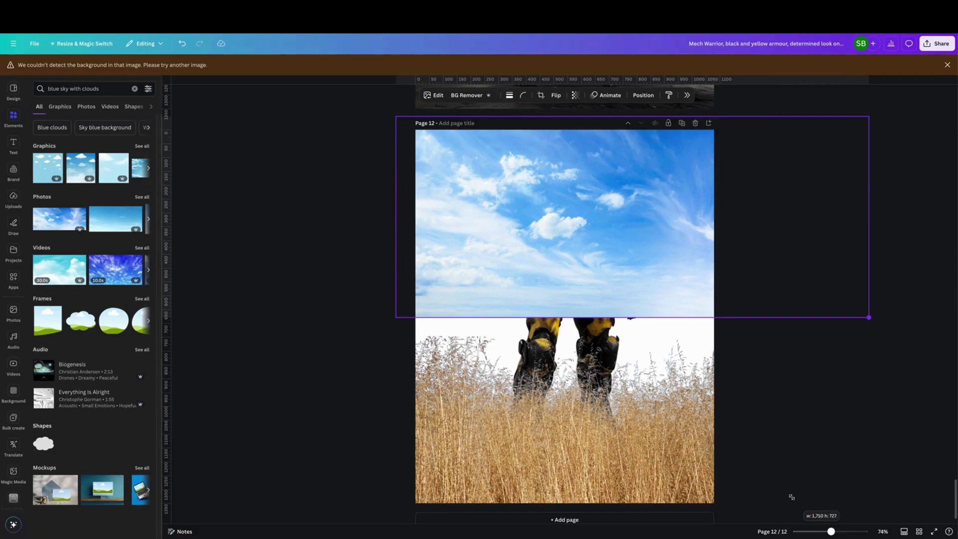
left_click_drag(673, 229, 605, 218)
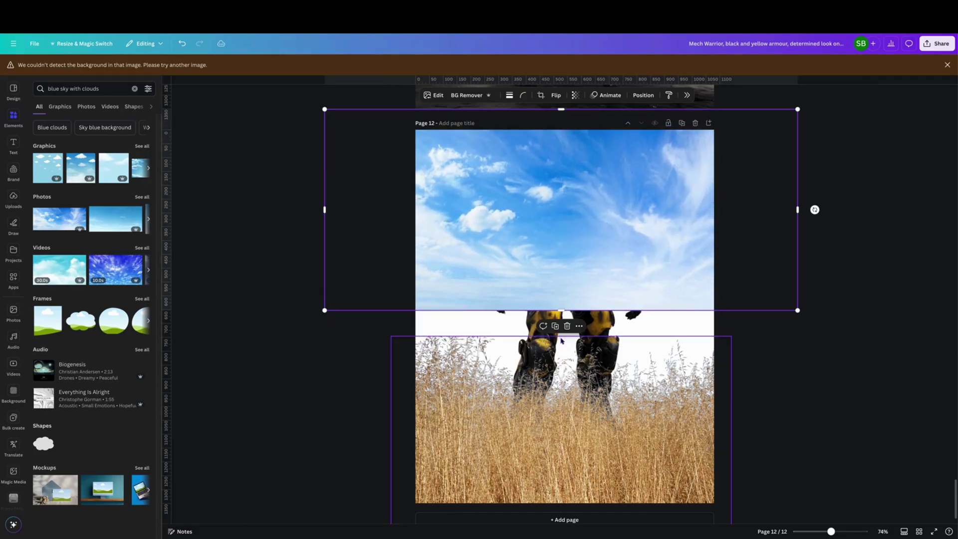
left_click_drag(561, 309, 599, 455)
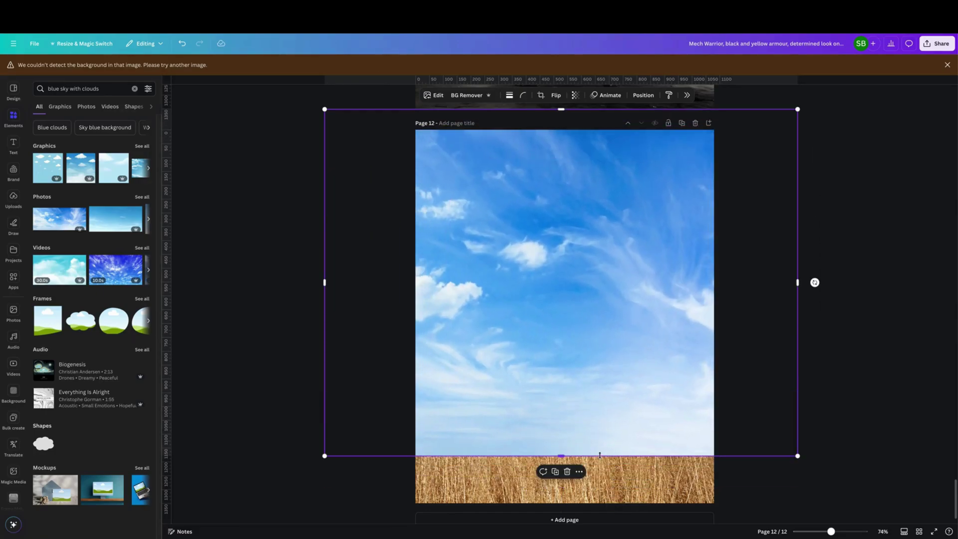
Step: Send the sky photo to the back, behind the mech and grass
right_click(543, 451)
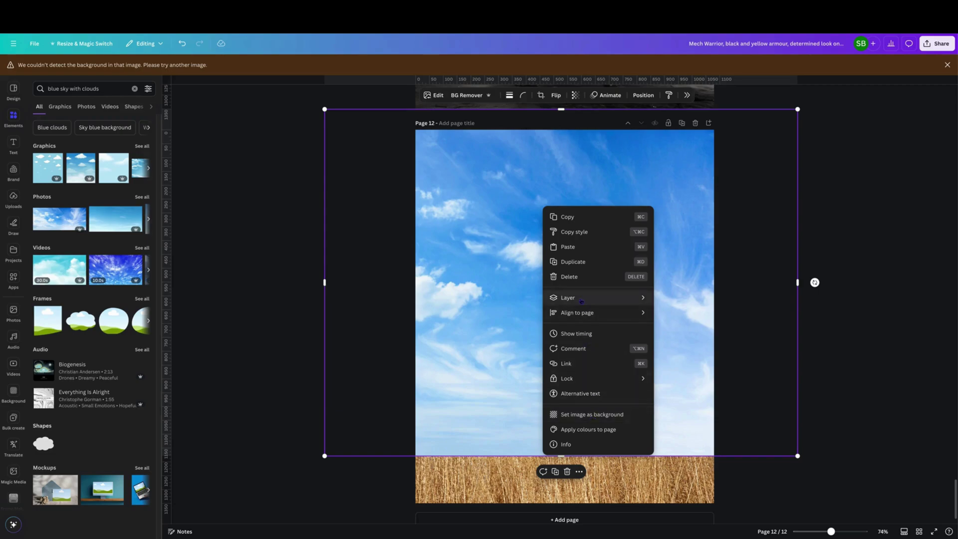
mouse_move(619, 298)
left_click(687, 342)
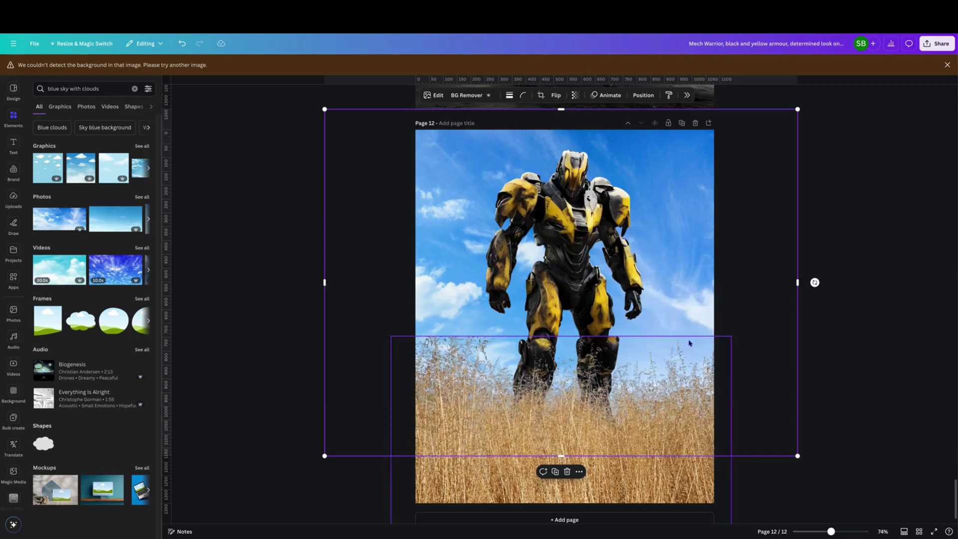
left_click(275, 257)
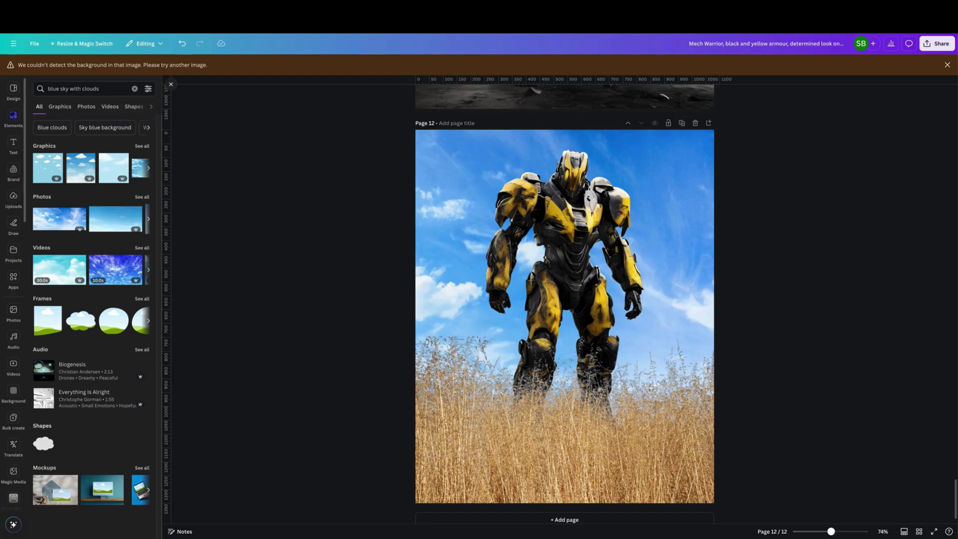
Step: Add the Canva logo and a glass bubble from recently used elements, aligning the bubble over the logo
left_click(170, 84)
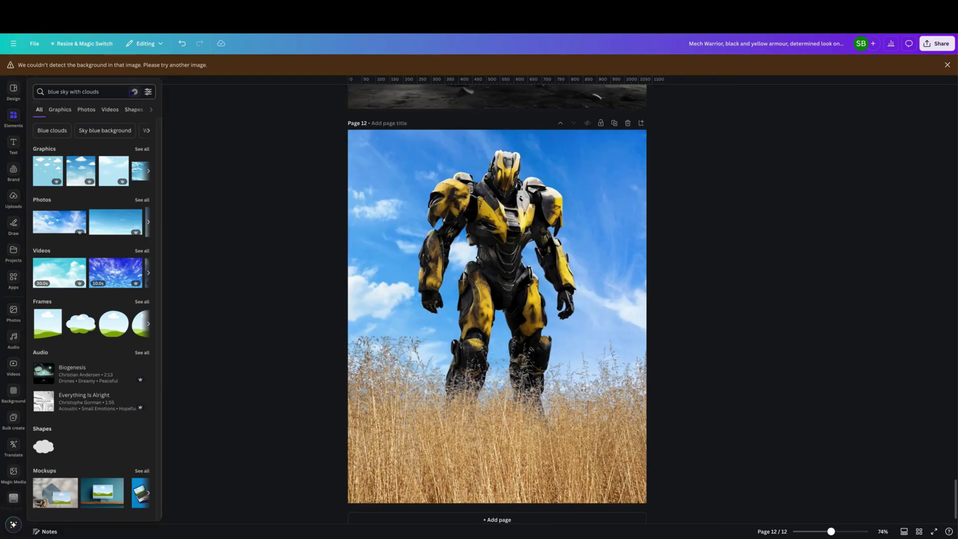
left_click(135, 91)
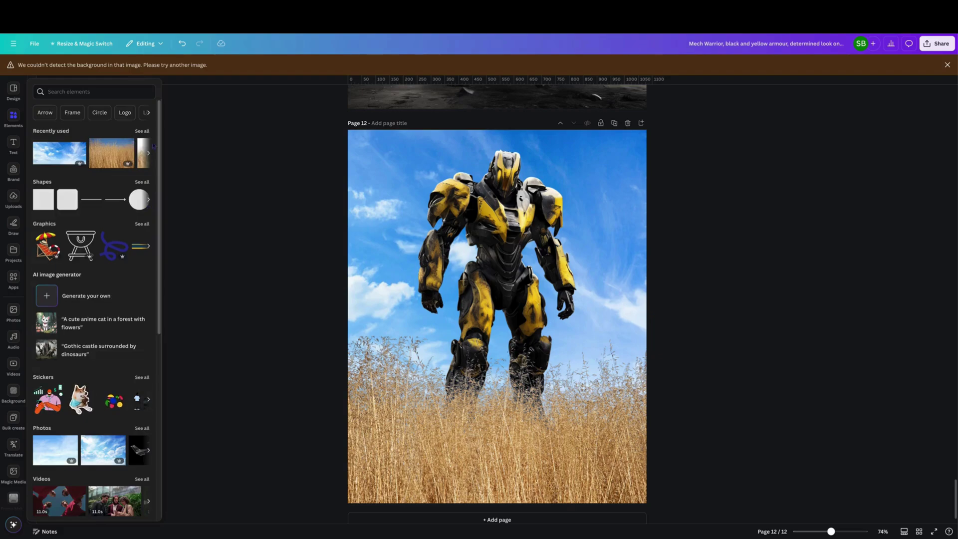
left_click(148, 132)
left_click(92, 263)
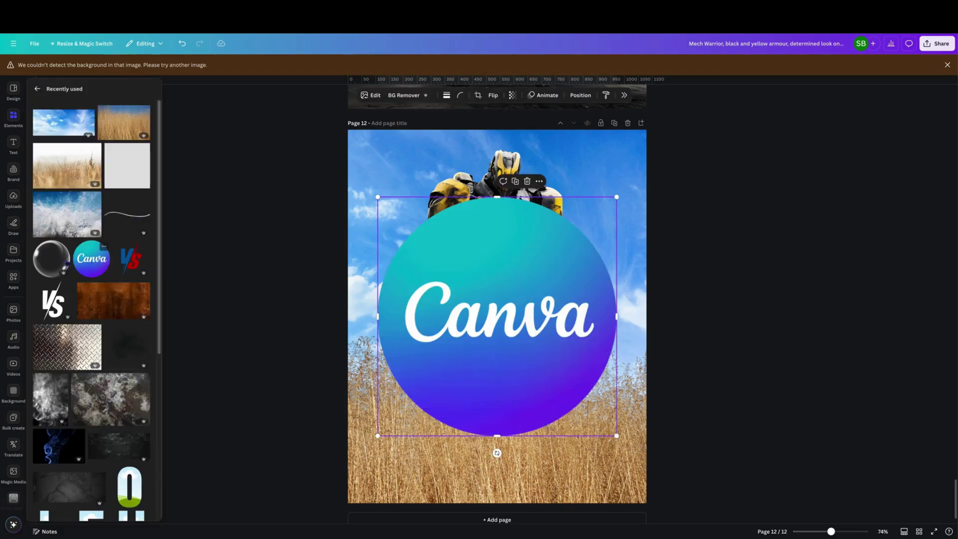
left_click(56, 262)
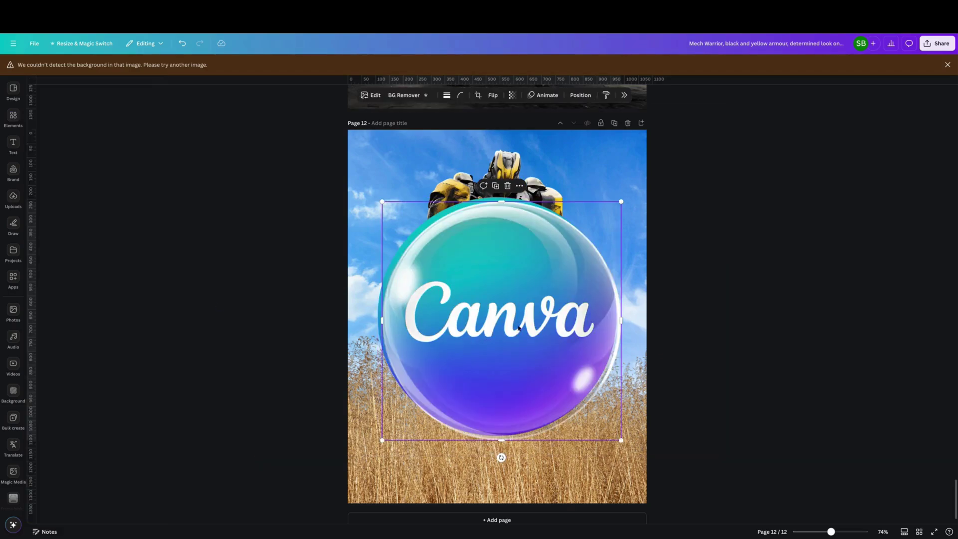
left_click_drag(519, 328, 516, 321)
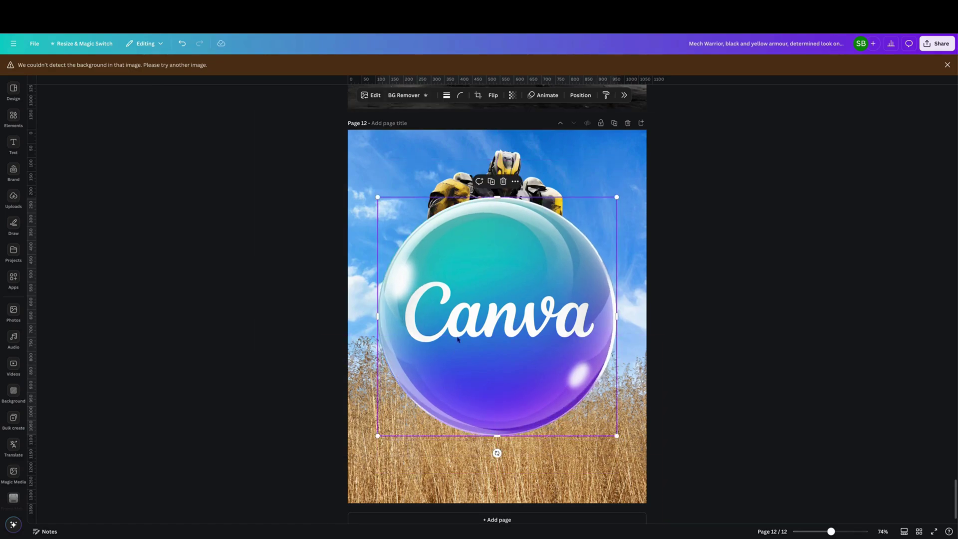
Step: Select the logo and bubble together in Layers, shrink them, and place them in the top-right corner
right_click(458, 394)
mouse_move(494, 384)
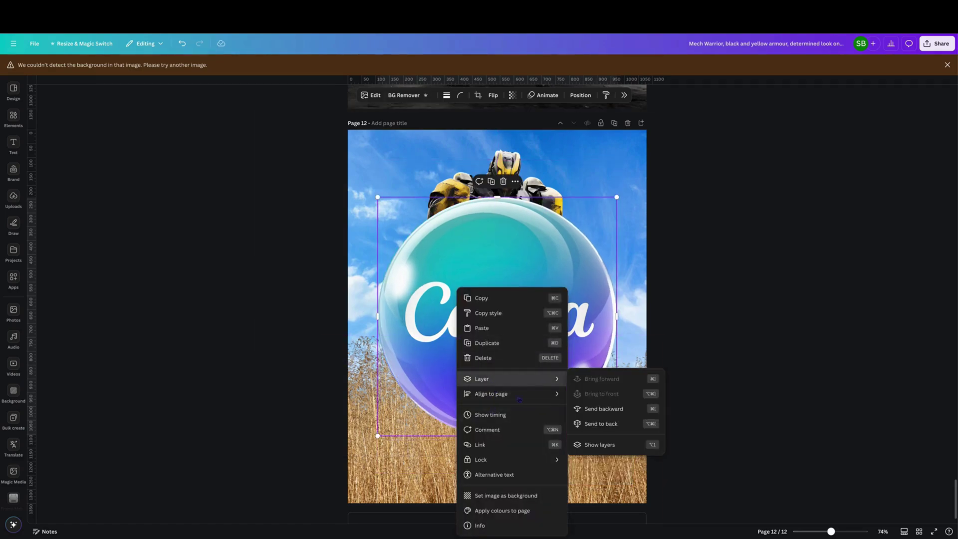
left_click(603, 446)
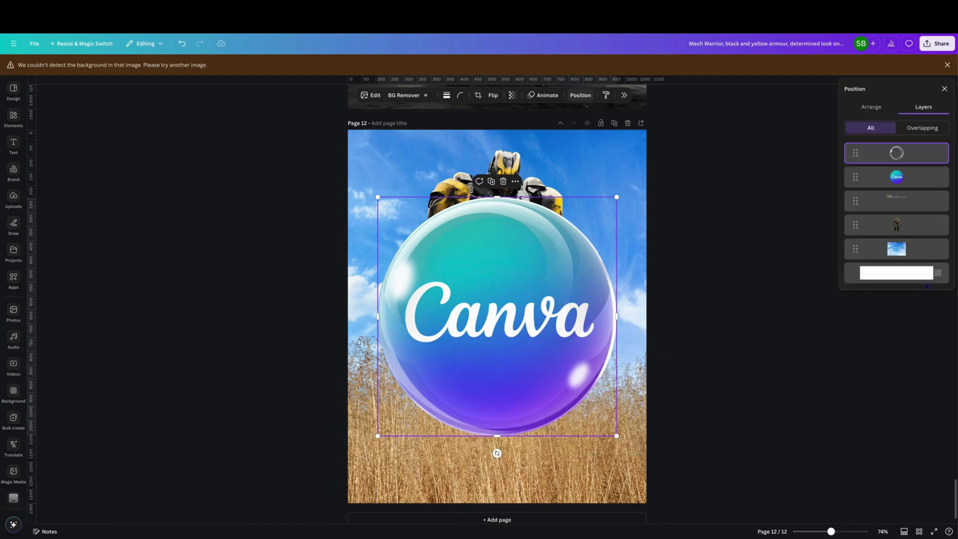
left_click(919, 185, "shift")
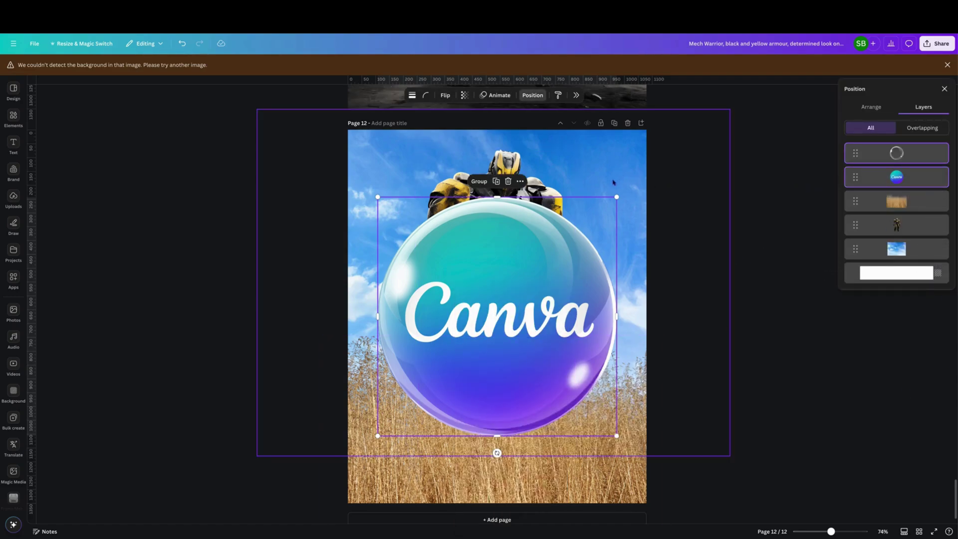
left_click_drag(617, 197, 467, 345)
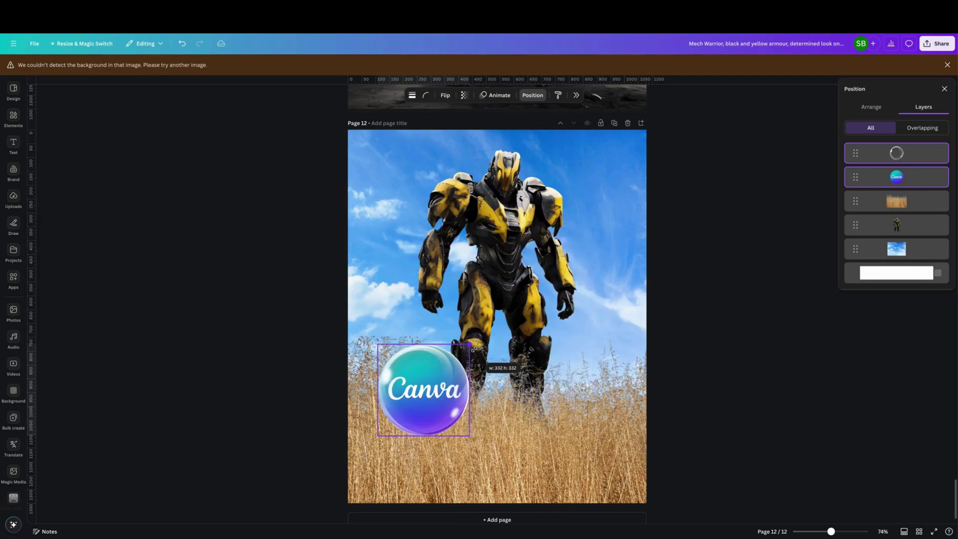
left_click_drag(429, 378, 607, 167)
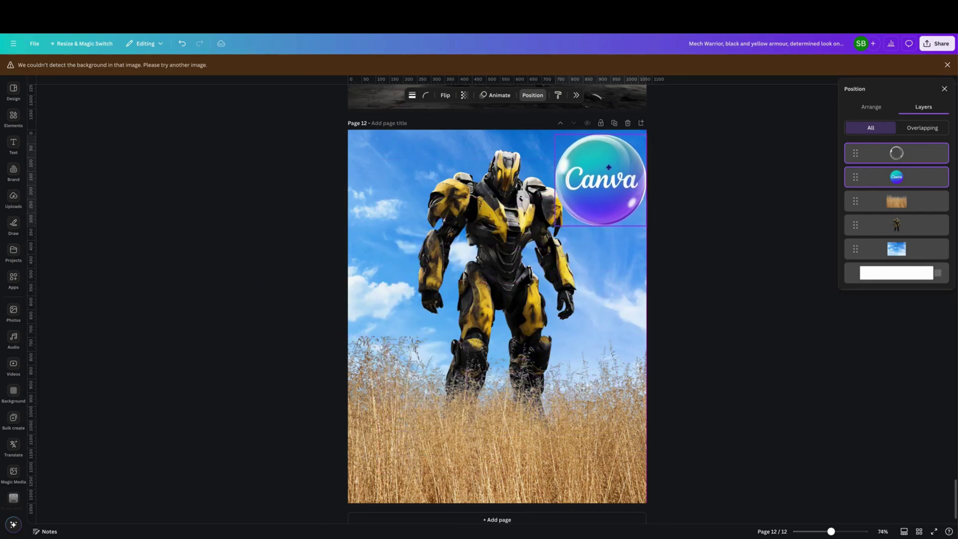
left_click_drag(555, 224, 584, 195)
left_click_drag(614, 163, 610, 167)
left_click(755, 248)
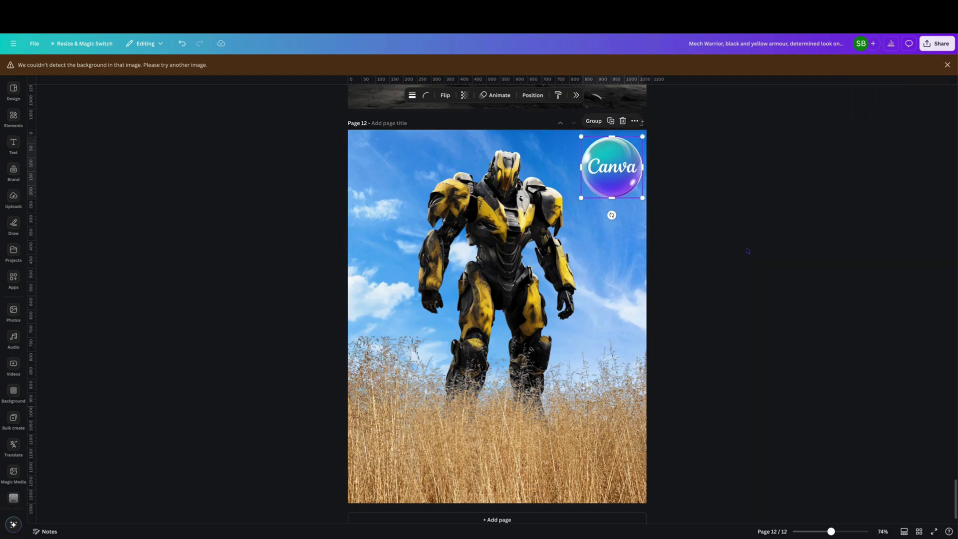